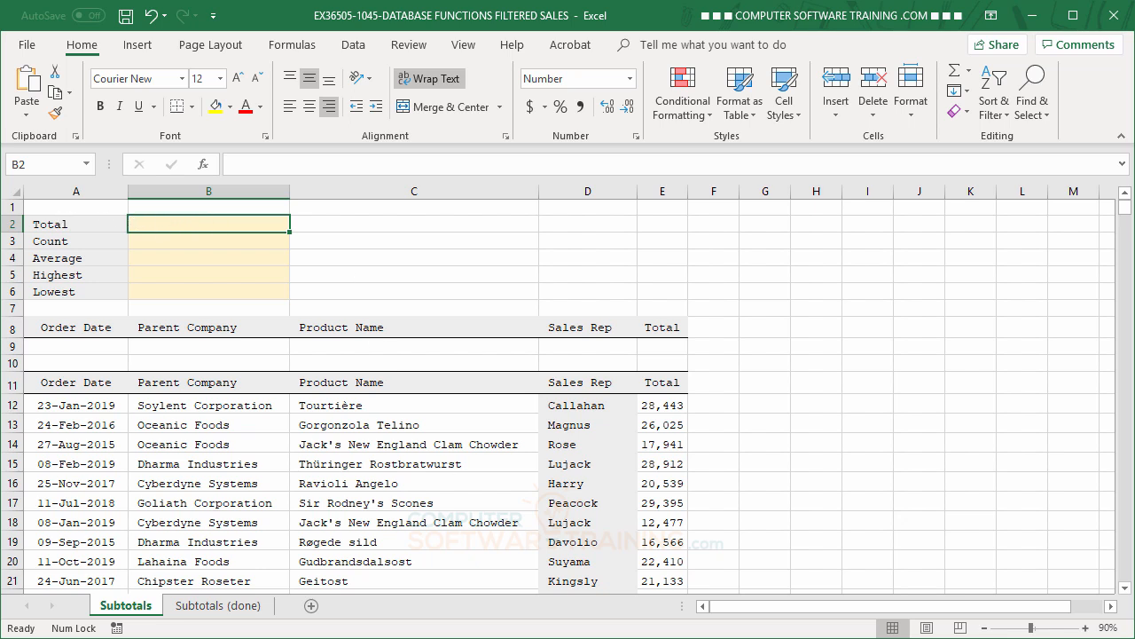
# Start a DSUM formula in B2 with database A11:E75011, field 5 and criteria range A8:E9.
pyautogui.write('=d')
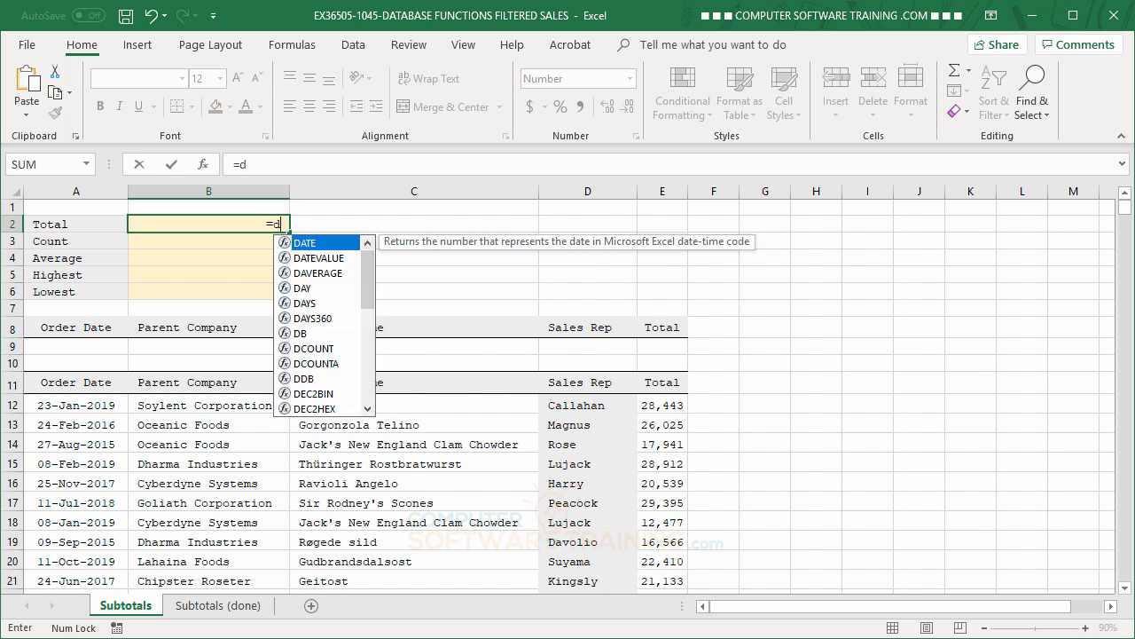
pyautogui.write('s')
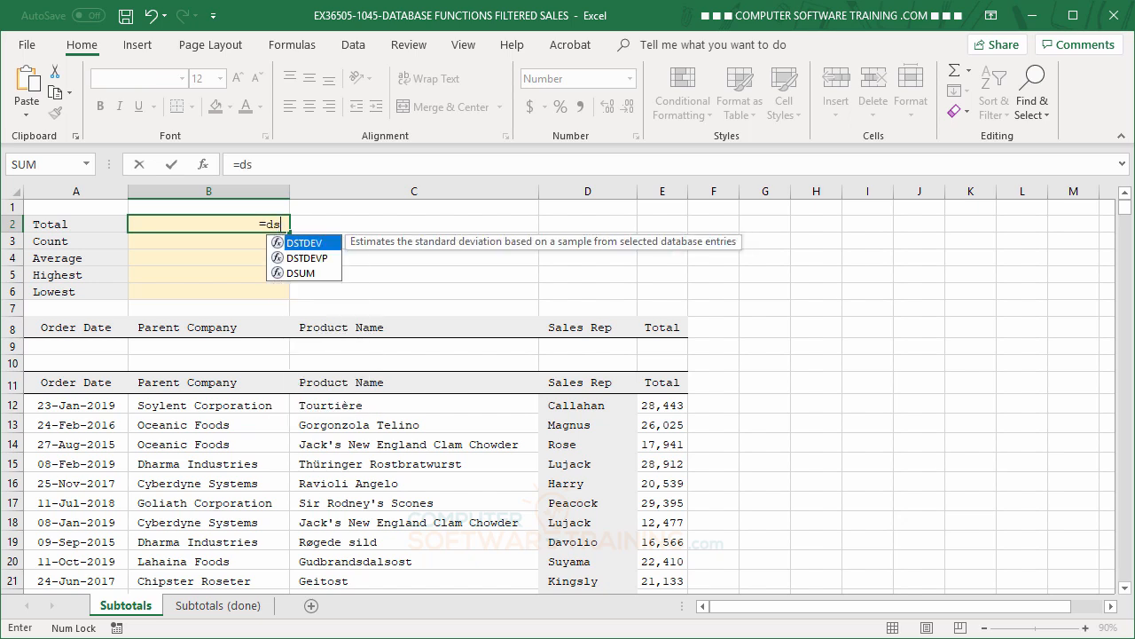
pyautogui.doubleClick(295, 273)
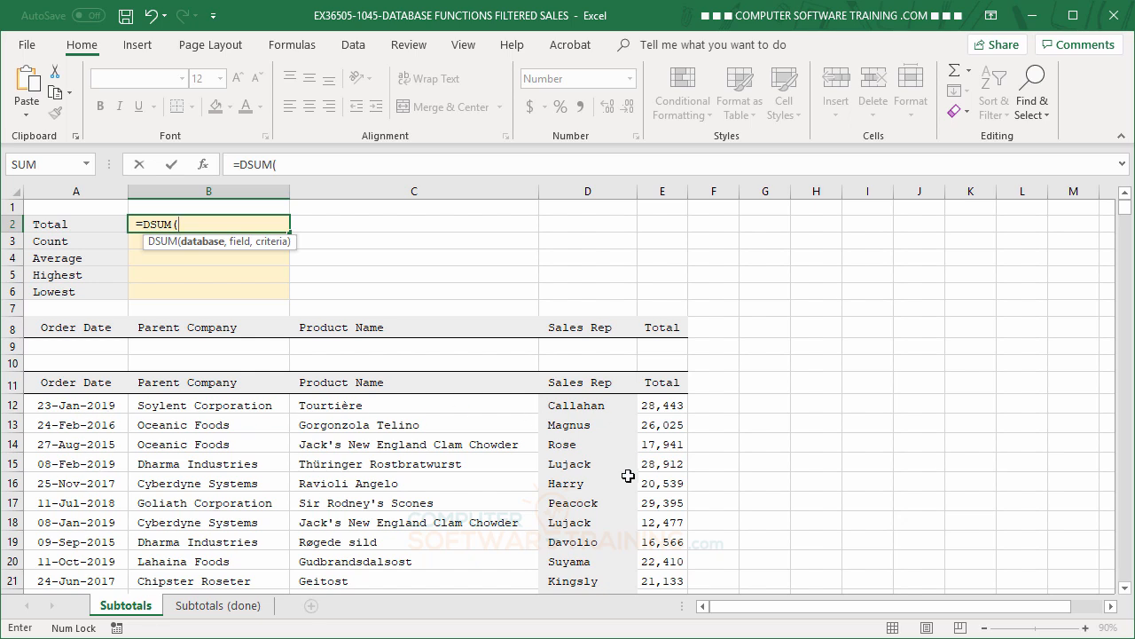
pyautogui.click(58, 383)
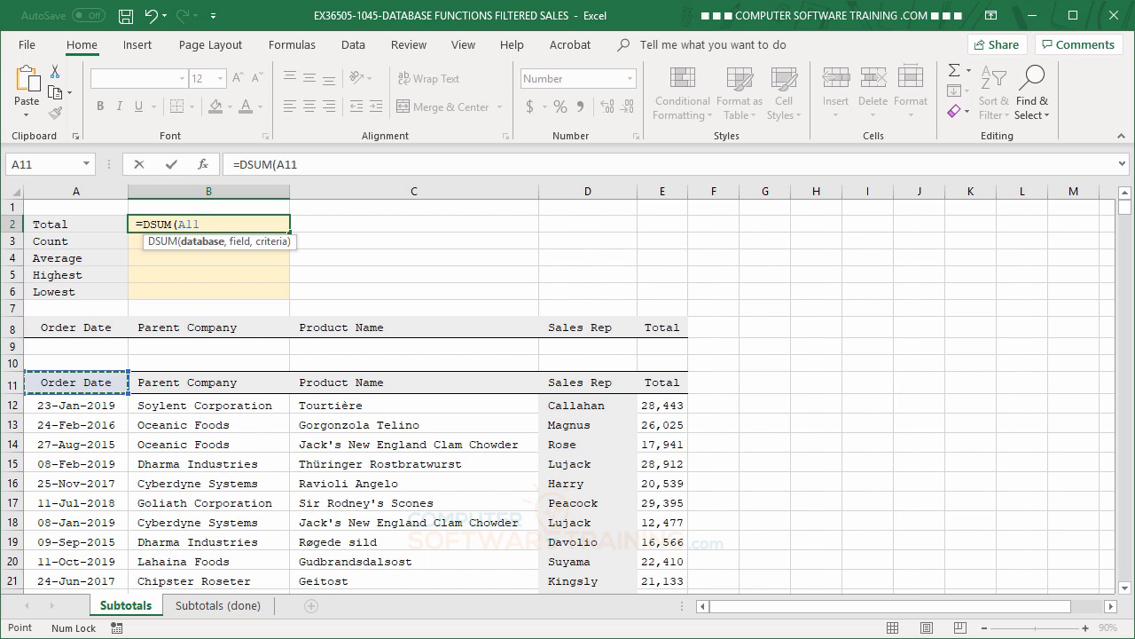
pyautogui.hotkey('ctrl', 'shift', 'Right')
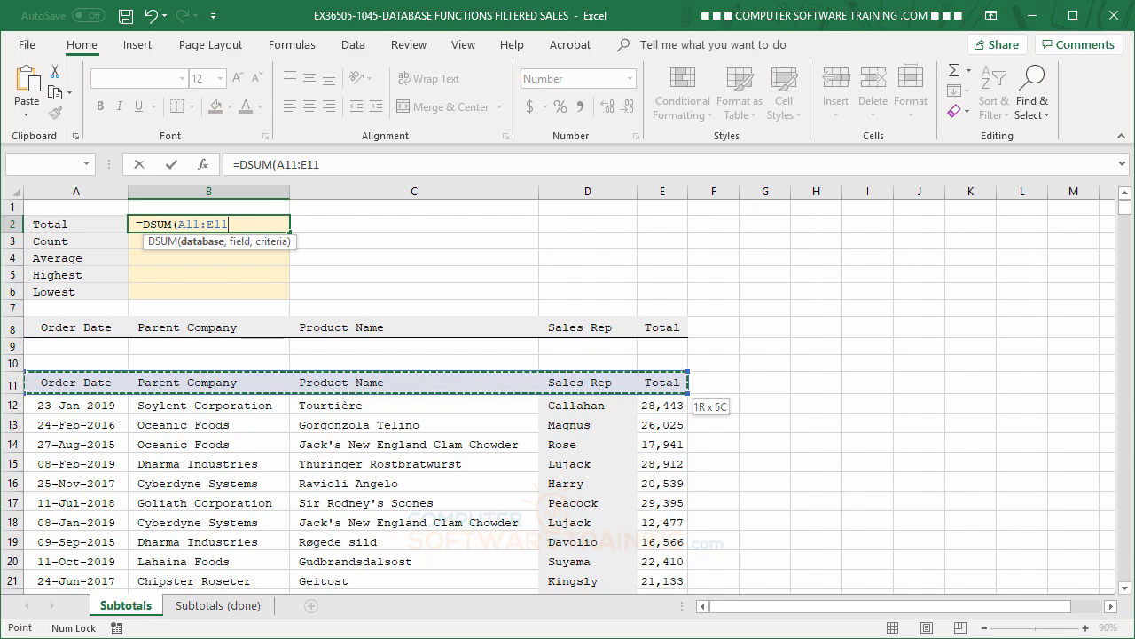
pyautogui.hotkey('ctrl', 'shift', 'Down')
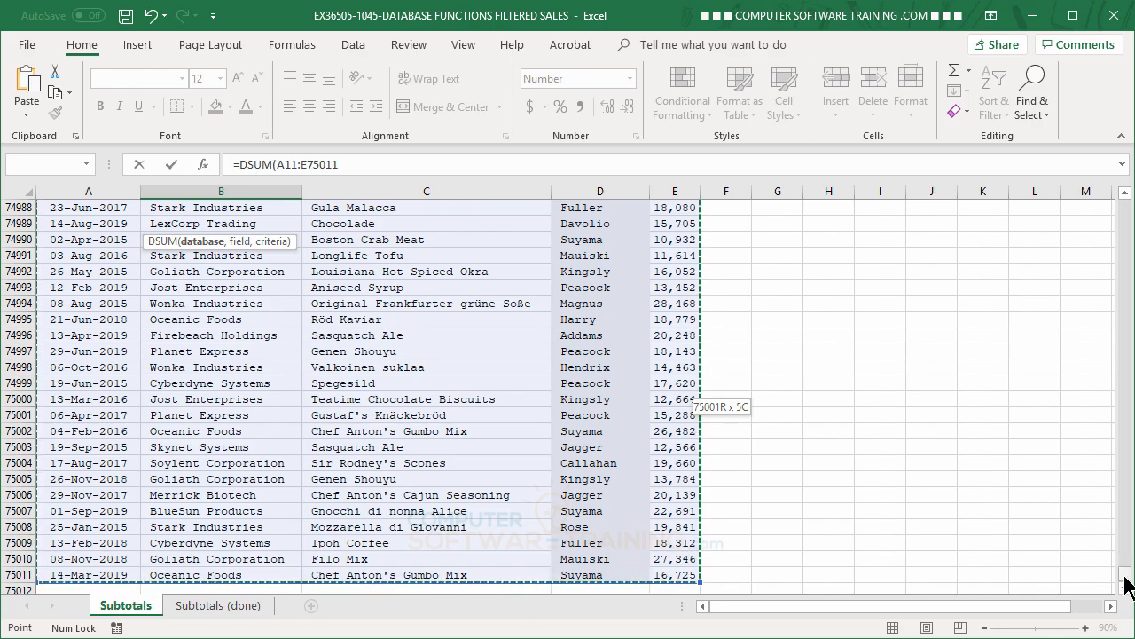
pyautogui.moveTo(1127, 577); pyautogui.dragTo(1123, 210)
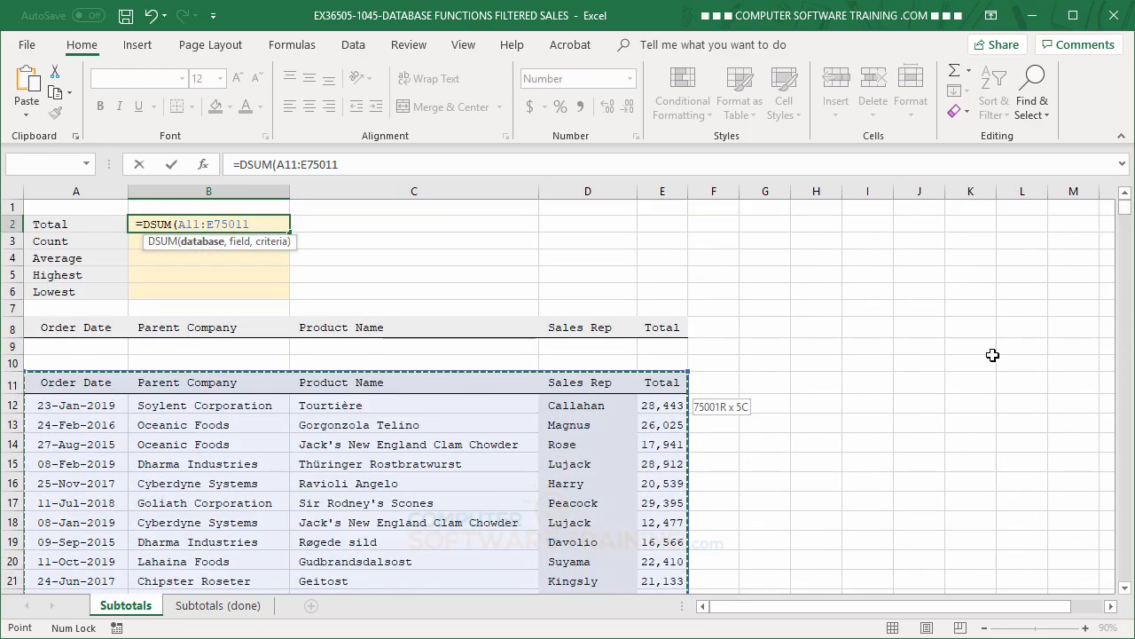
pyautogui.write(',5')
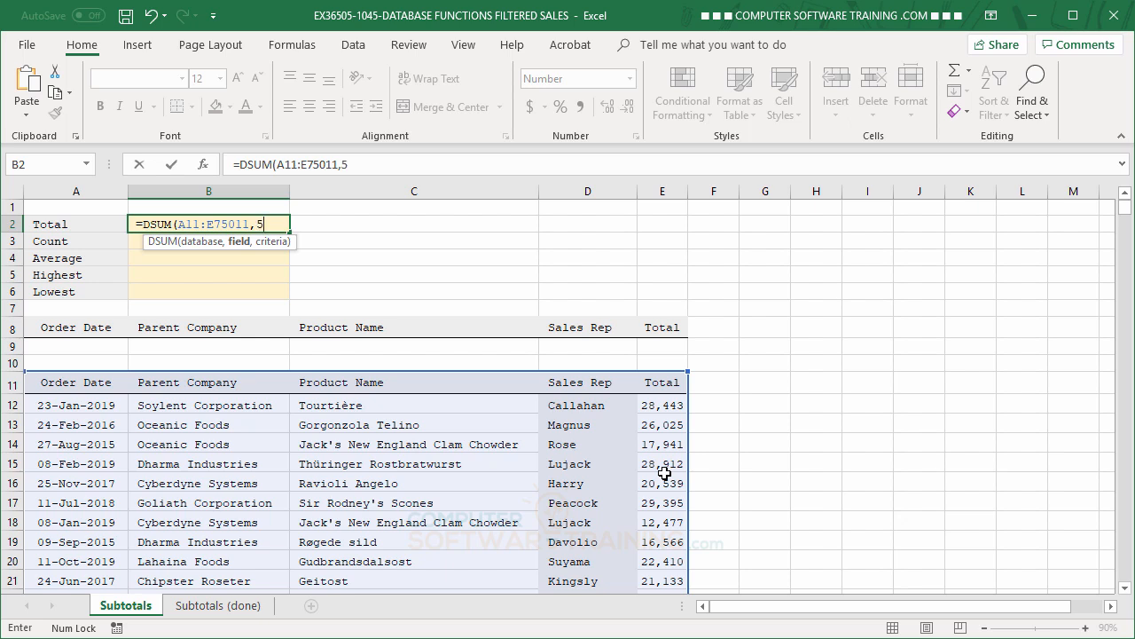
pyautogui.write(',')
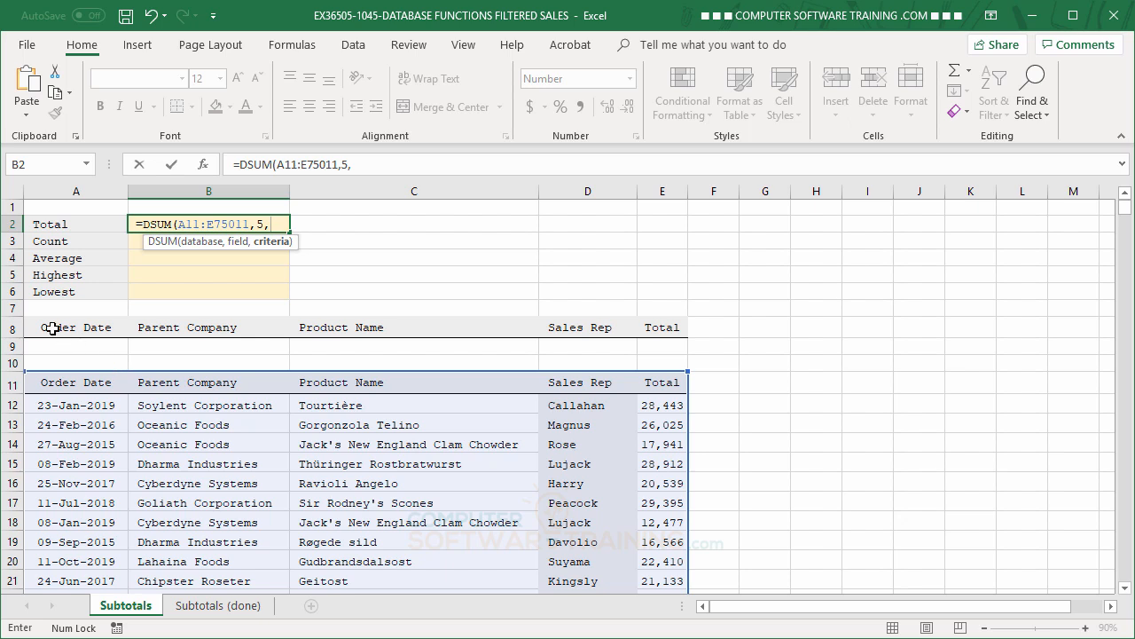
pyautogui.moveTo(53, 327); pyautogui.dragTo(270, 327)
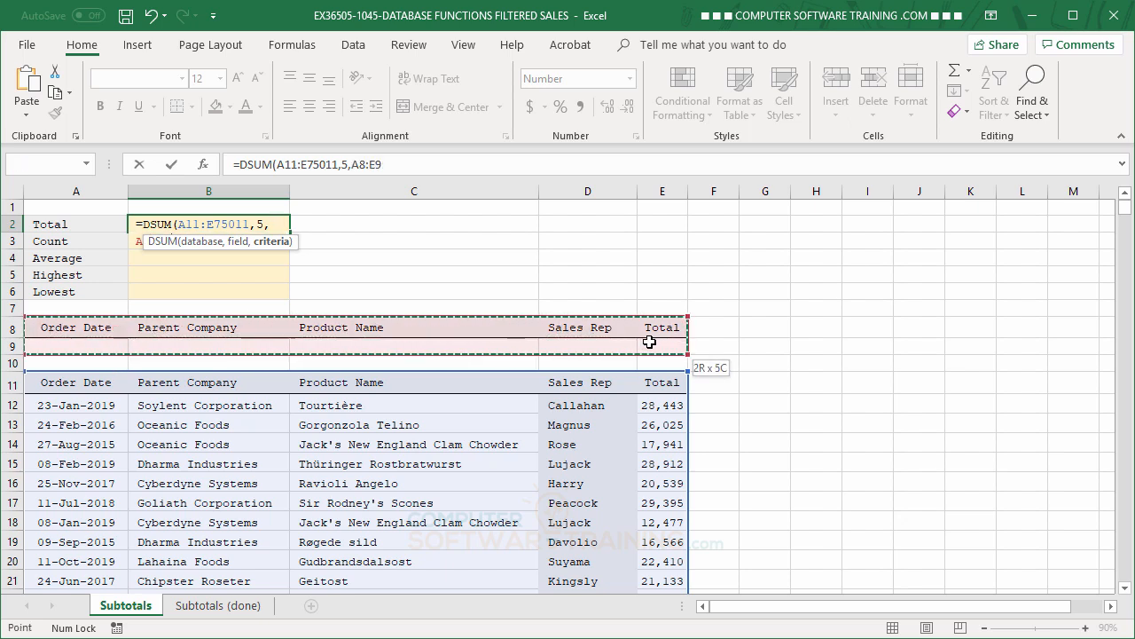
# Make the database and criteria ranges absolute and finish the DSUM formula.
pyautogui.moveTo(649, 341); pyautogui.dragTo(650, 342)
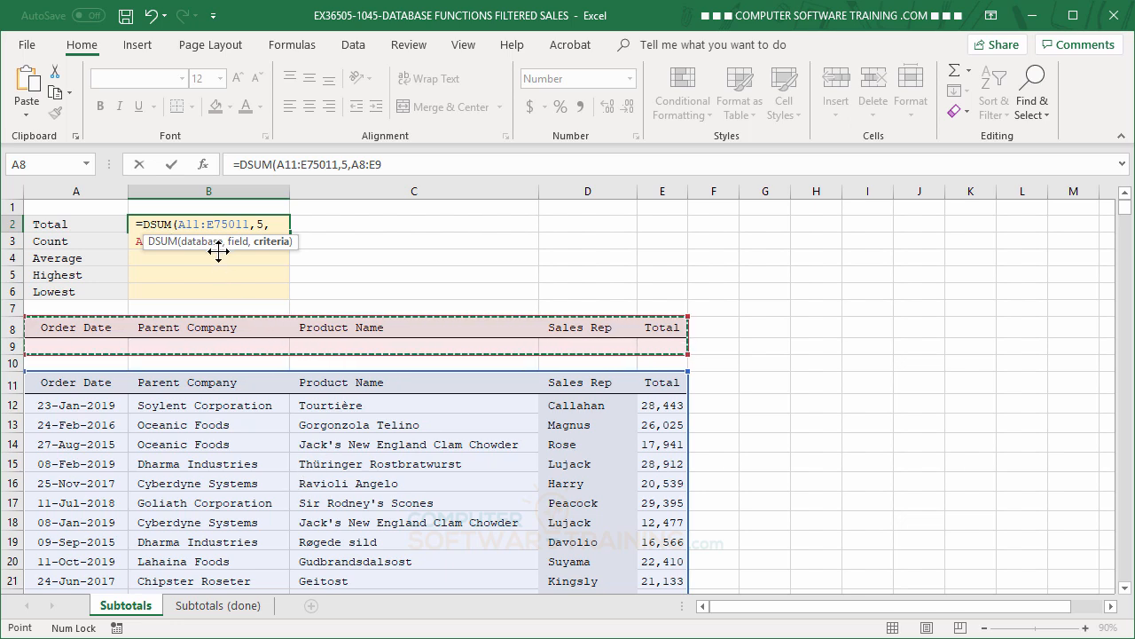
pyautogui.moveTo(218, 249); pyautogui.dragTo(216, 274)
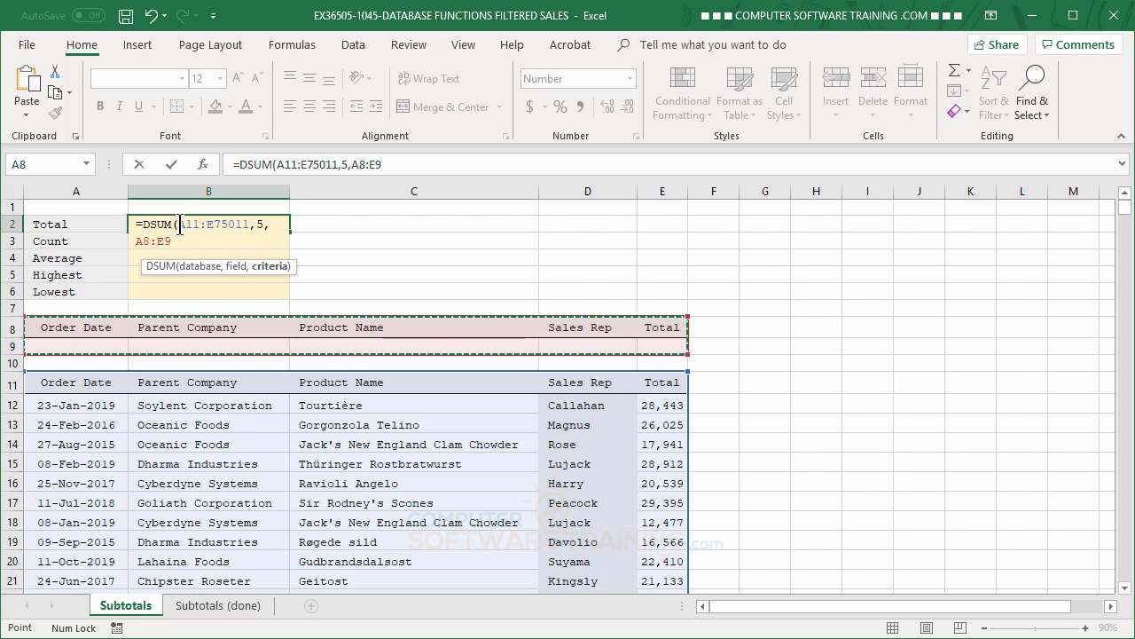
pyautogui.moveTo(180, 224); pyautogui.dragTo(251, 231)
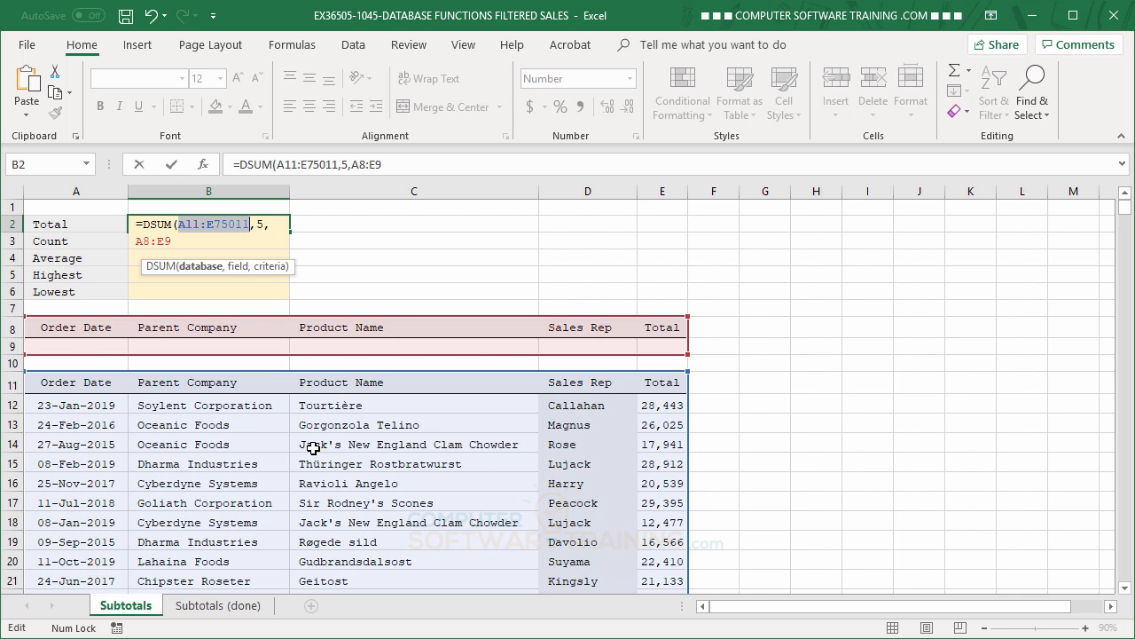
pyautogui.press('F4')
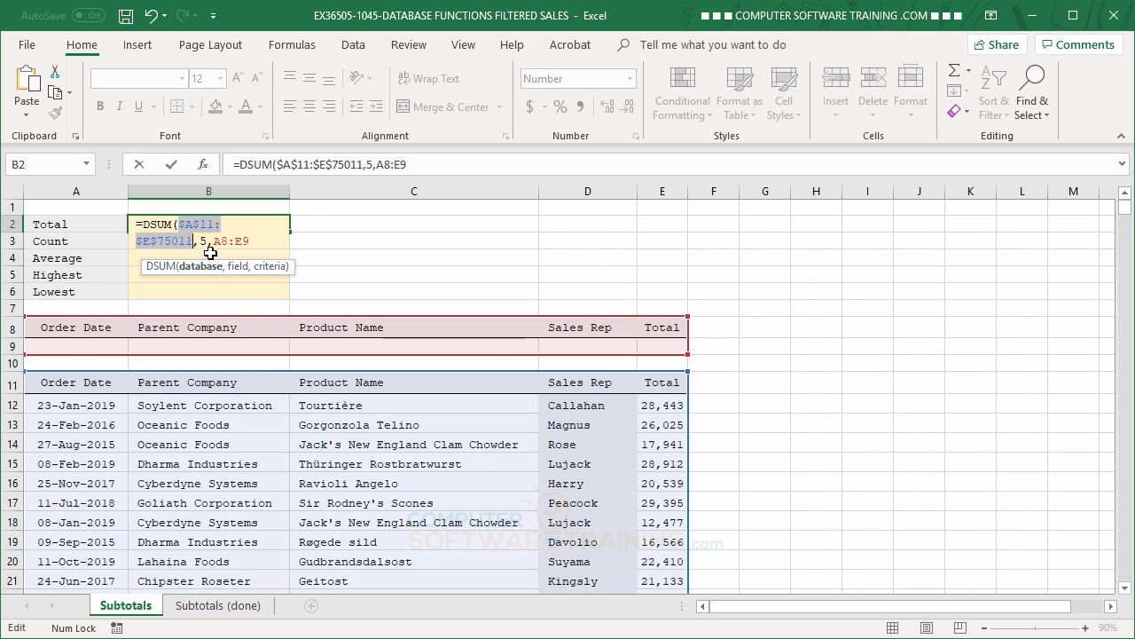
pyautogui.moveTo(213, 241); pyautogui.dragTo(250, 242)
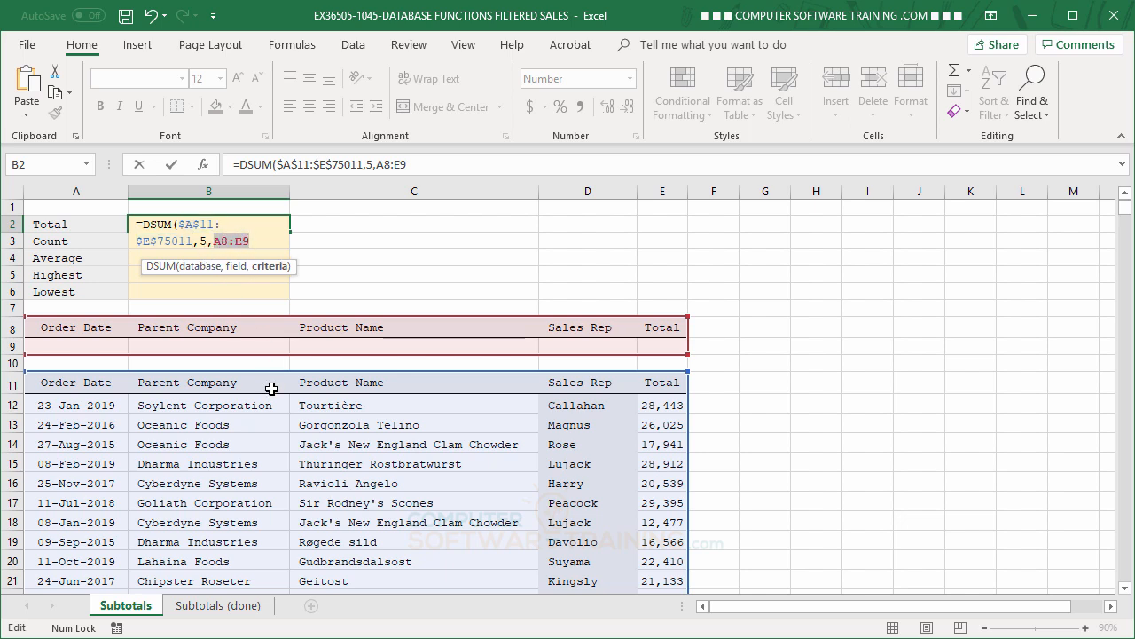
pyautogui.press('F4')
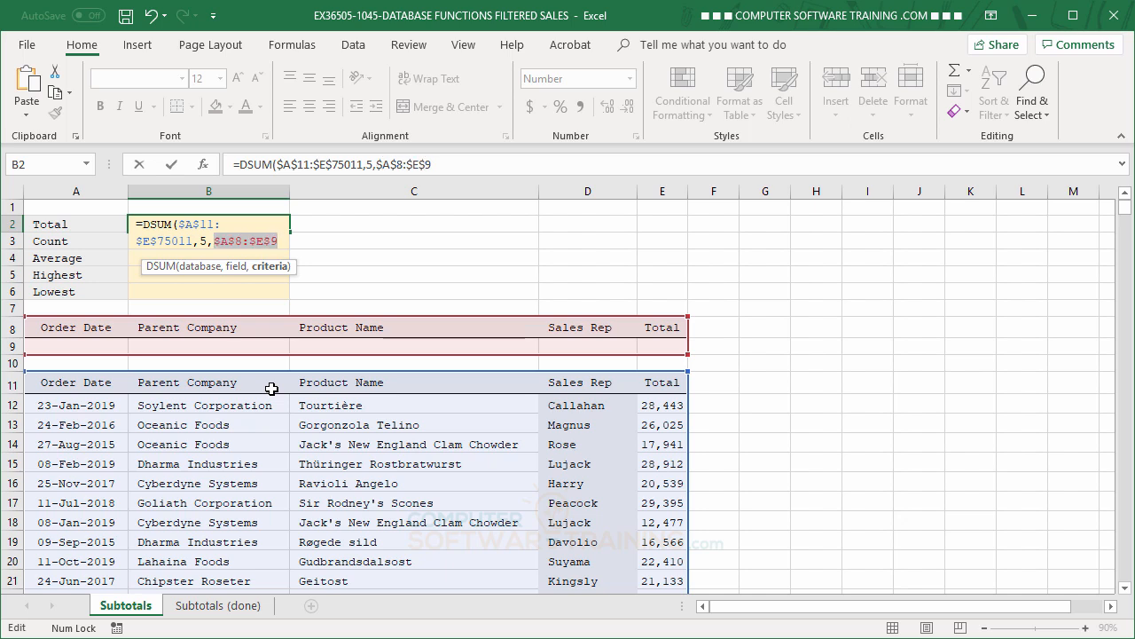
pyautogui.write(')')
pyautogui.press('Return')
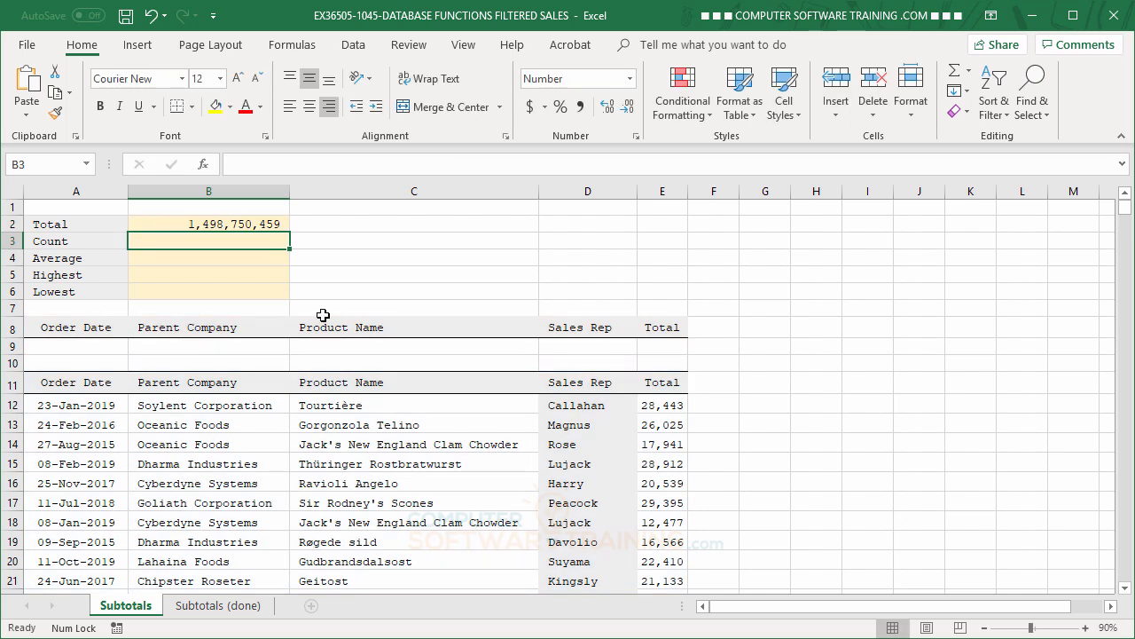
# Fill the B2 formula down through B6 and change the function in B3 to DCOUNT.
pyautogui.click(239, 224)
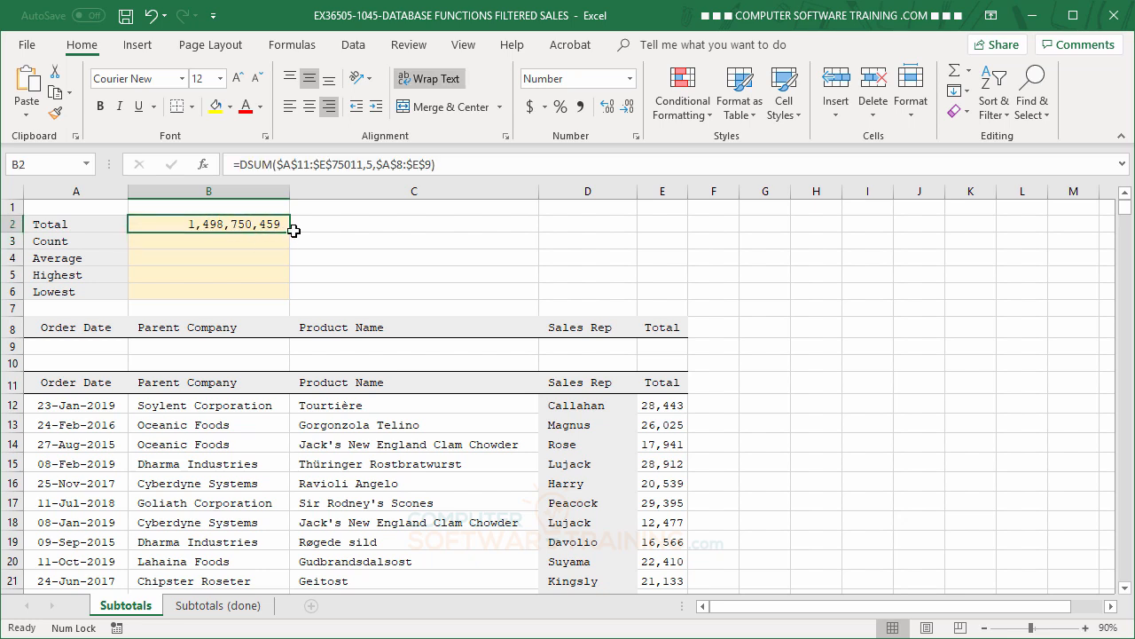
pyautogui.moveTo(291, 232); pyautogui.dragTo(289, 296)
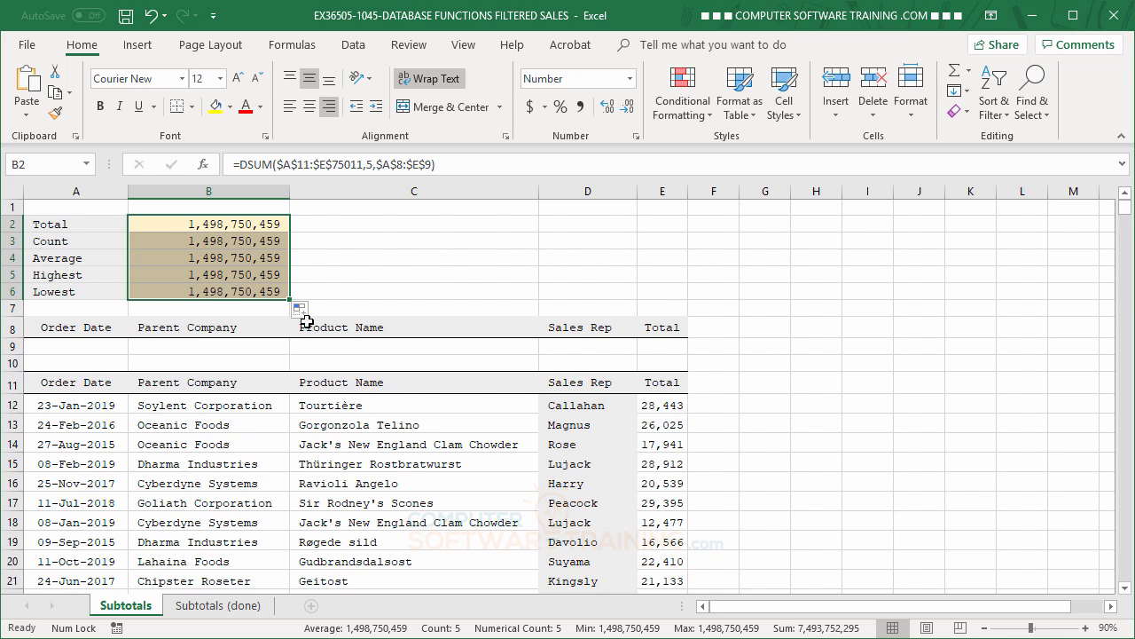
pyautogui.click(214, 240)
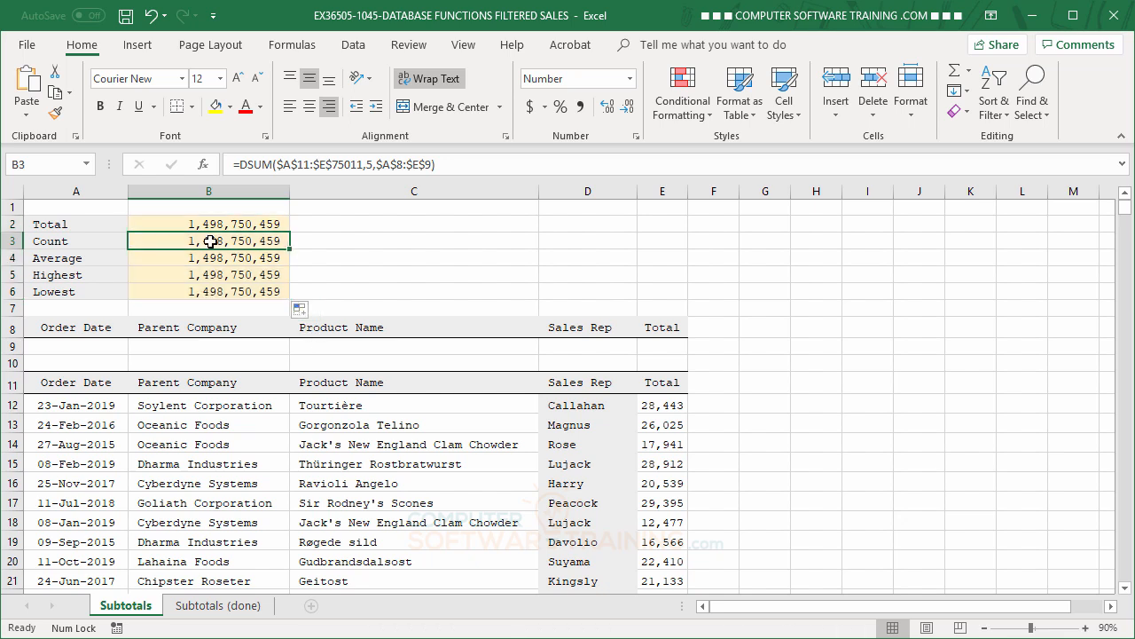
pyautogui.doubleClick(255, 164)
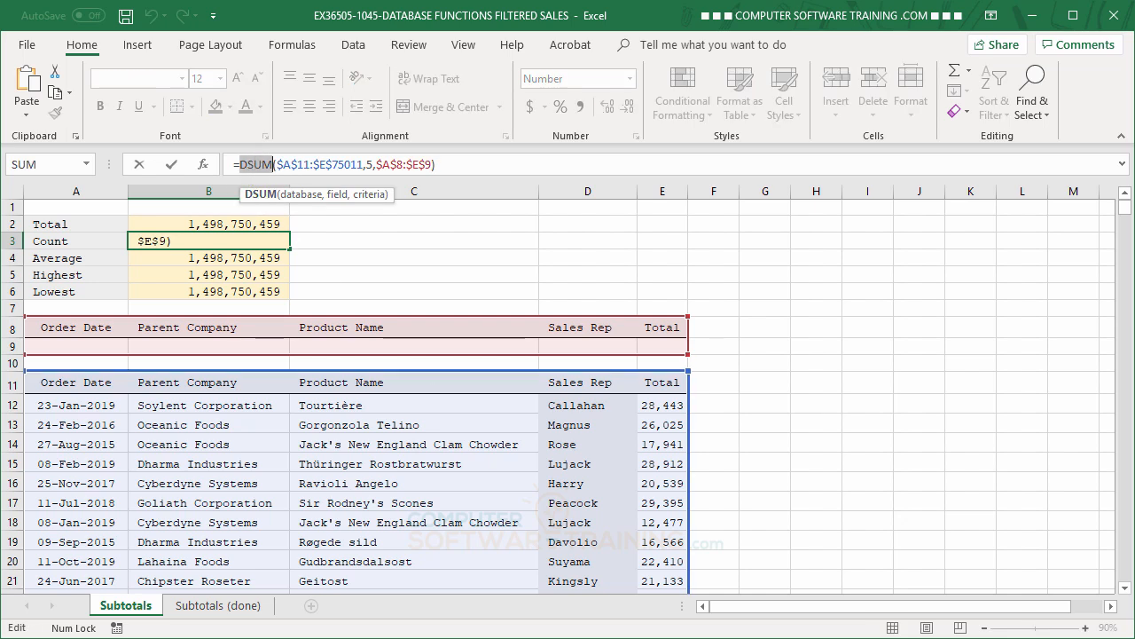
pyautogui.write('D')
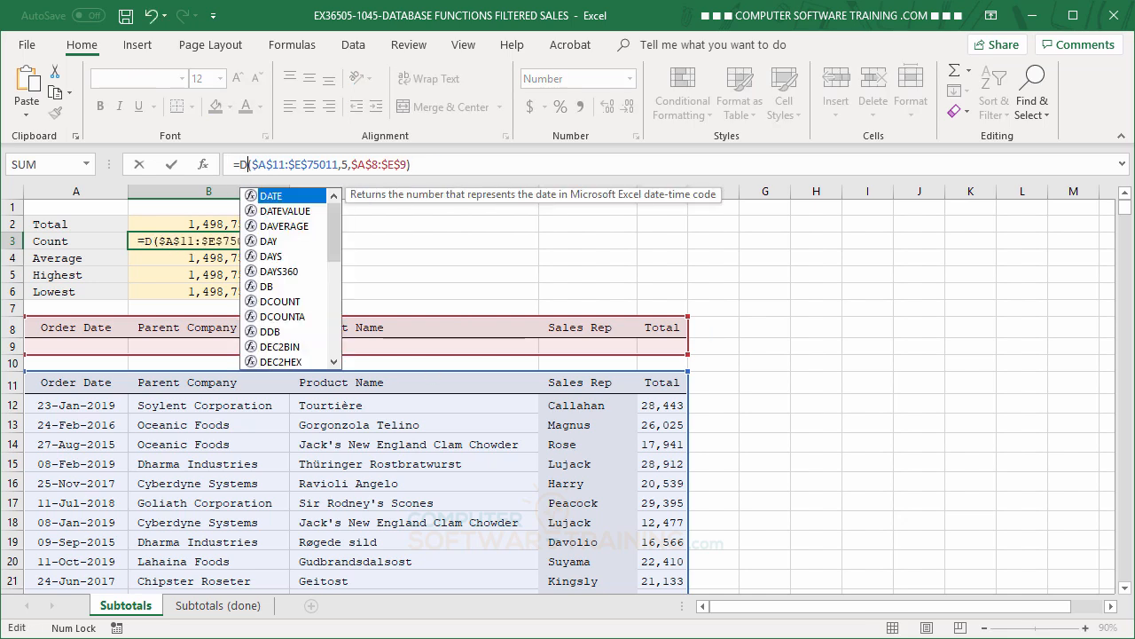
pyautogui.write('C')
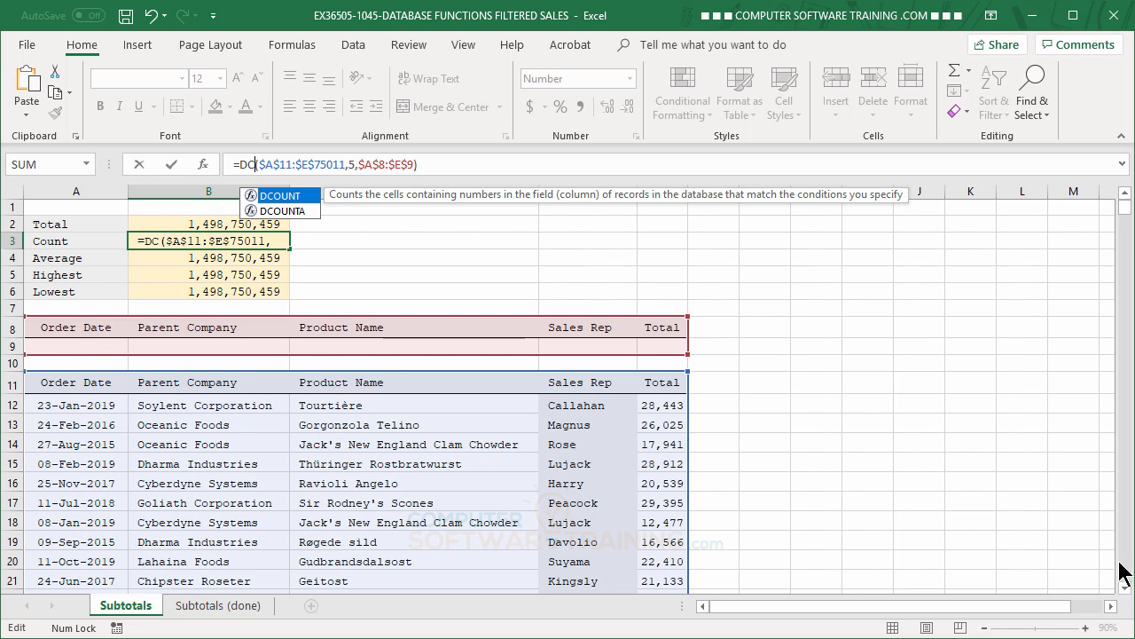
pyautogui.write('OUNT')
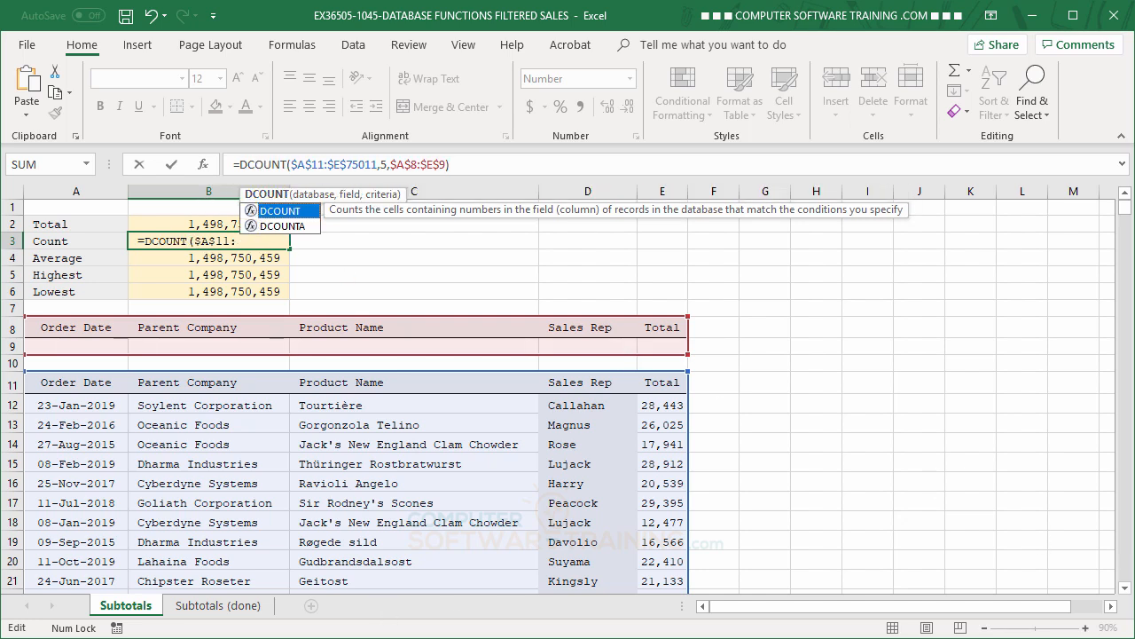
pyautogui.press('Return')
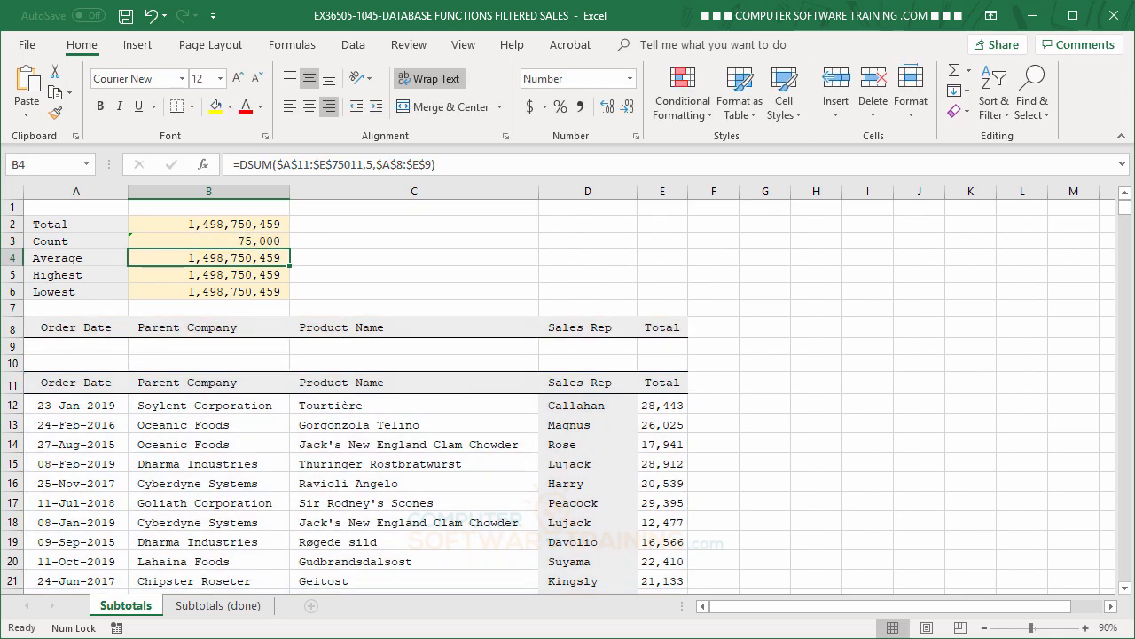
# Change the function in B4's formula to DAVERAGE.
pyautogui.doubleClick(253, 164)
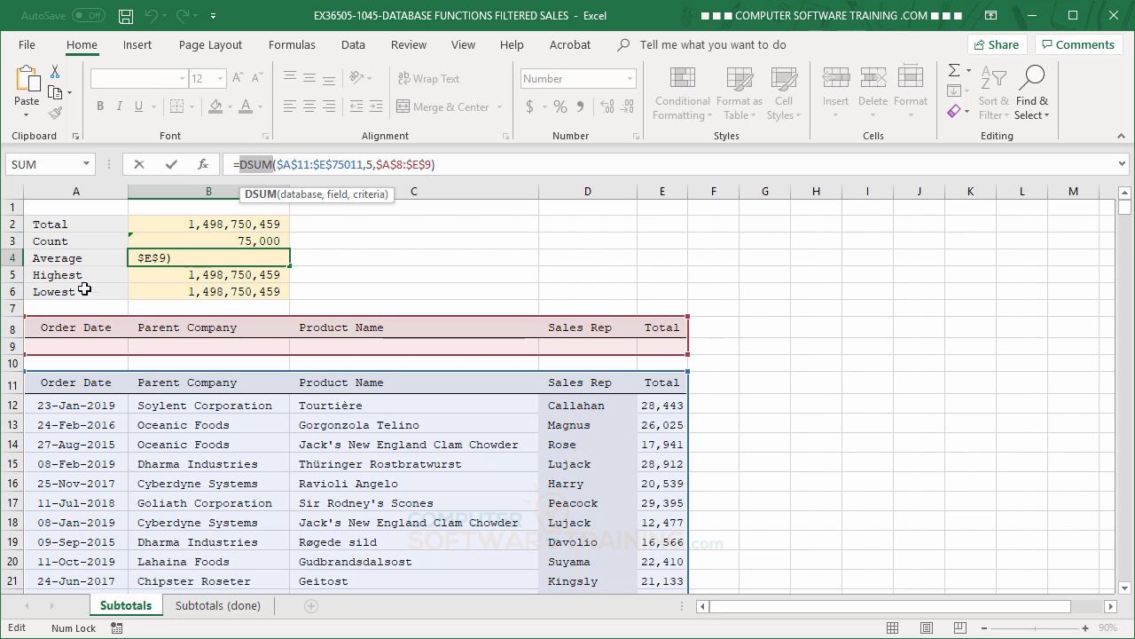
pyautogui.write('D')
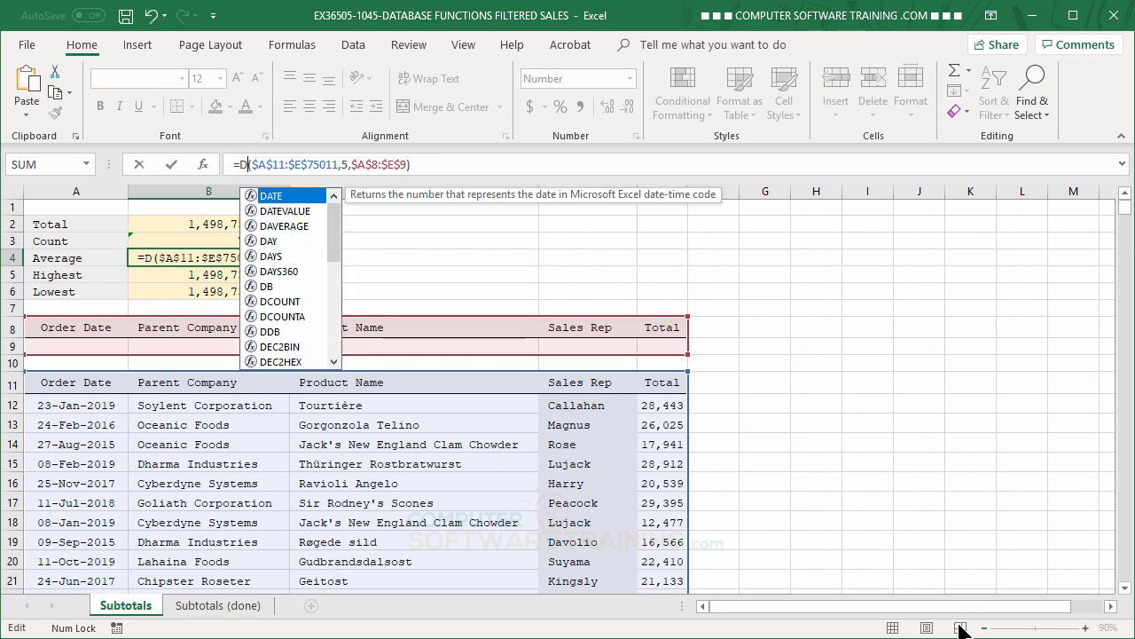
pyautogui.write('a')
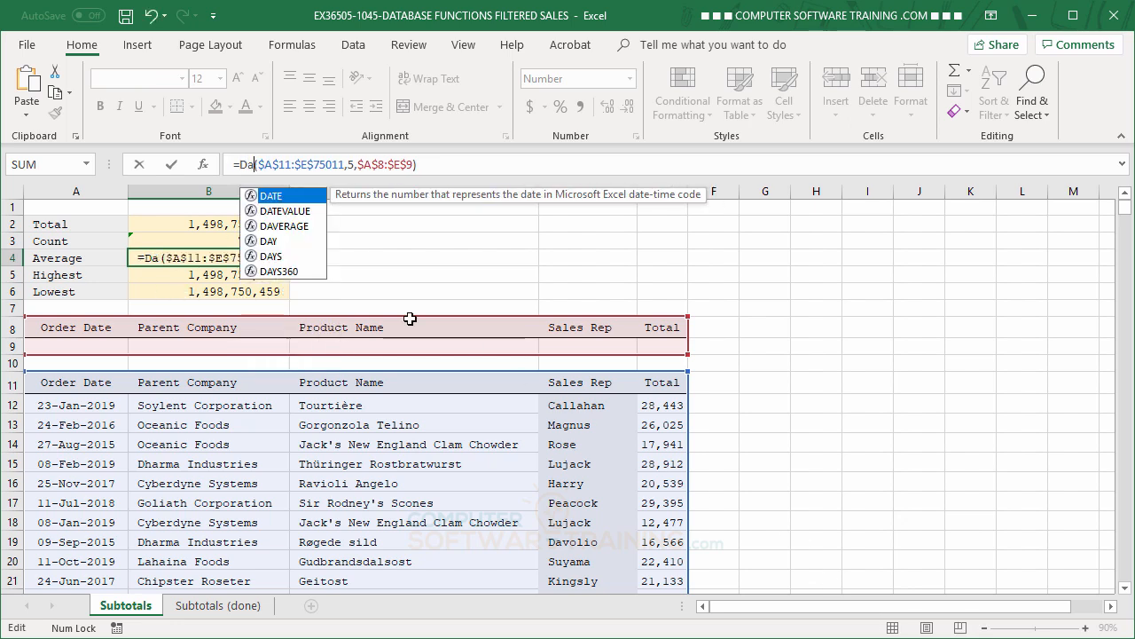
pyautogui.doubleClick(286, 227)
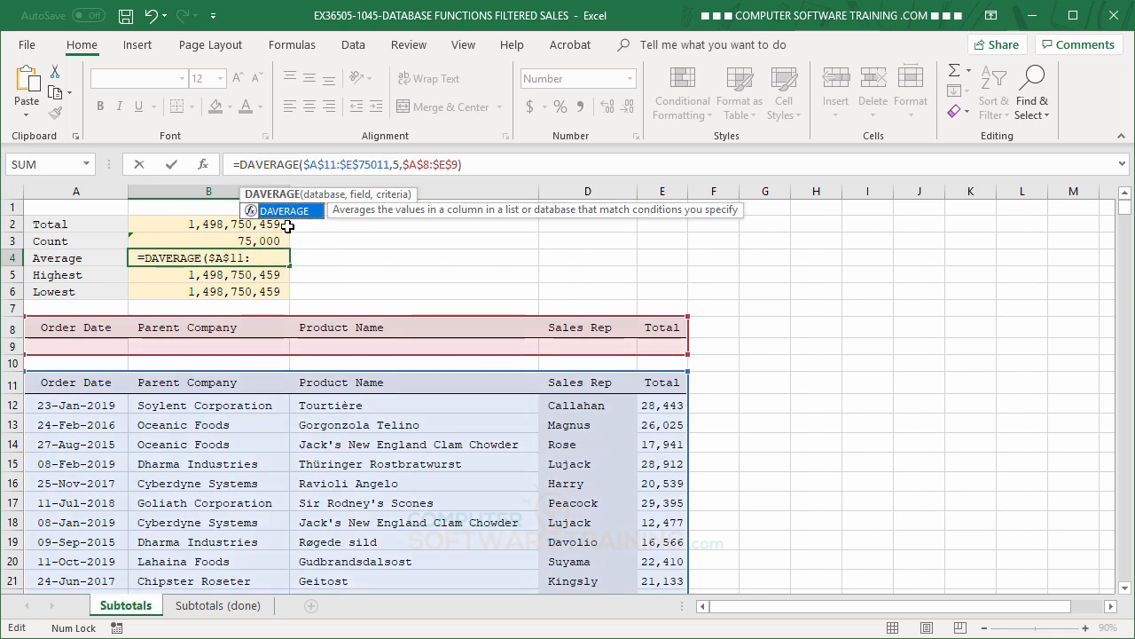
pyautogui.press('Return')
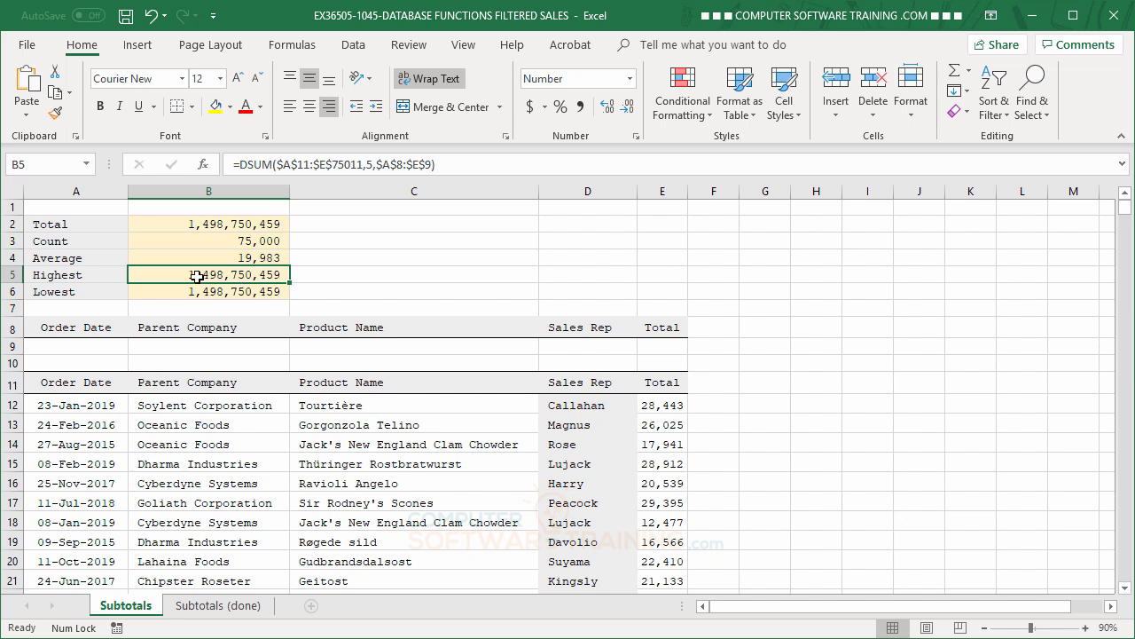
# Change the function in B5's formula to DMAX.
pyautogui.doubleClick(251, 164)
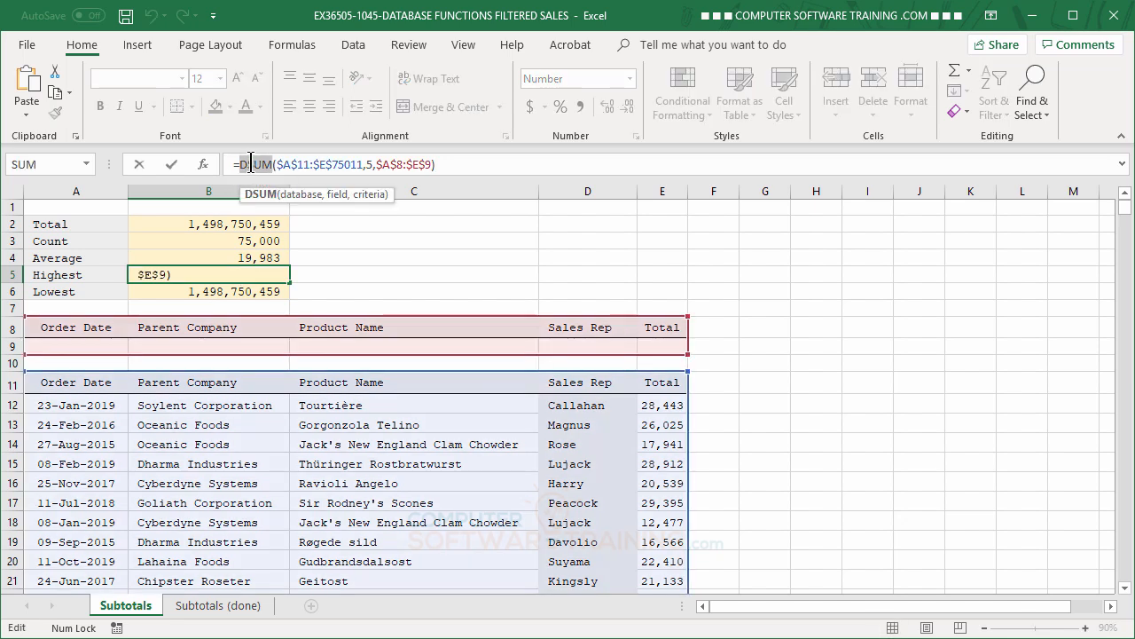
pyautogui.write('da')
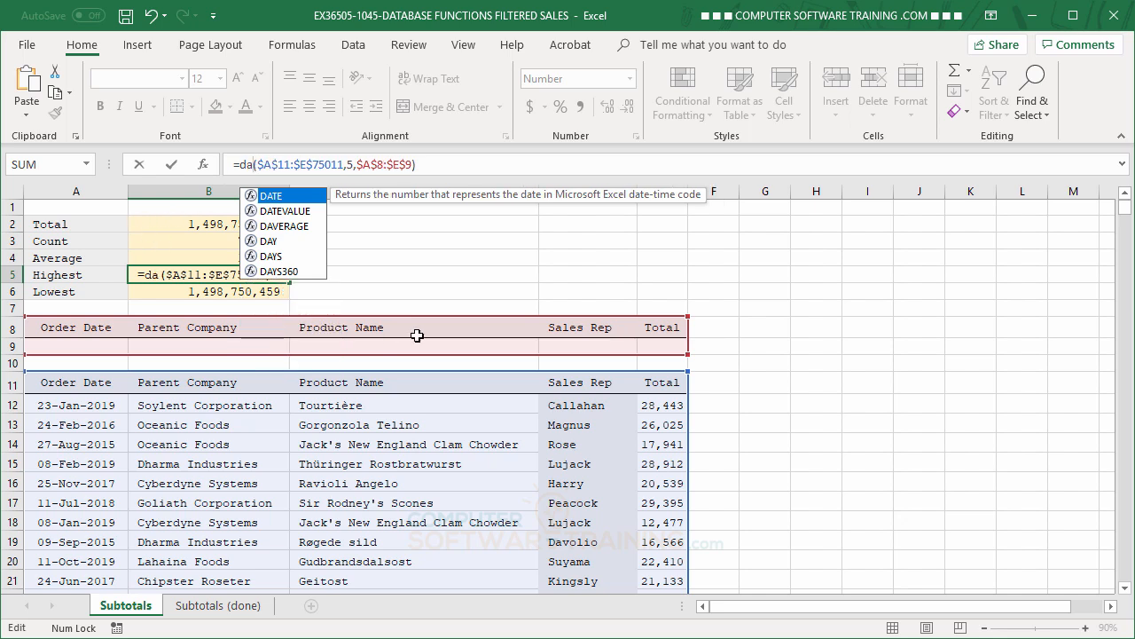
pyautogui.press('BackSpace')
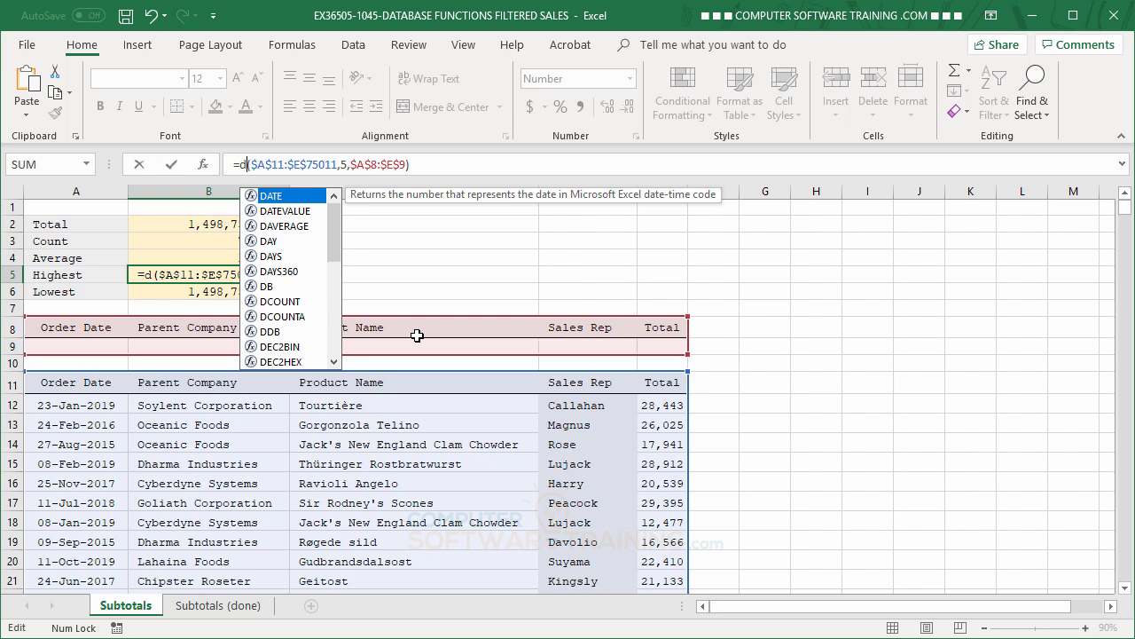
pyautogui.write('m')
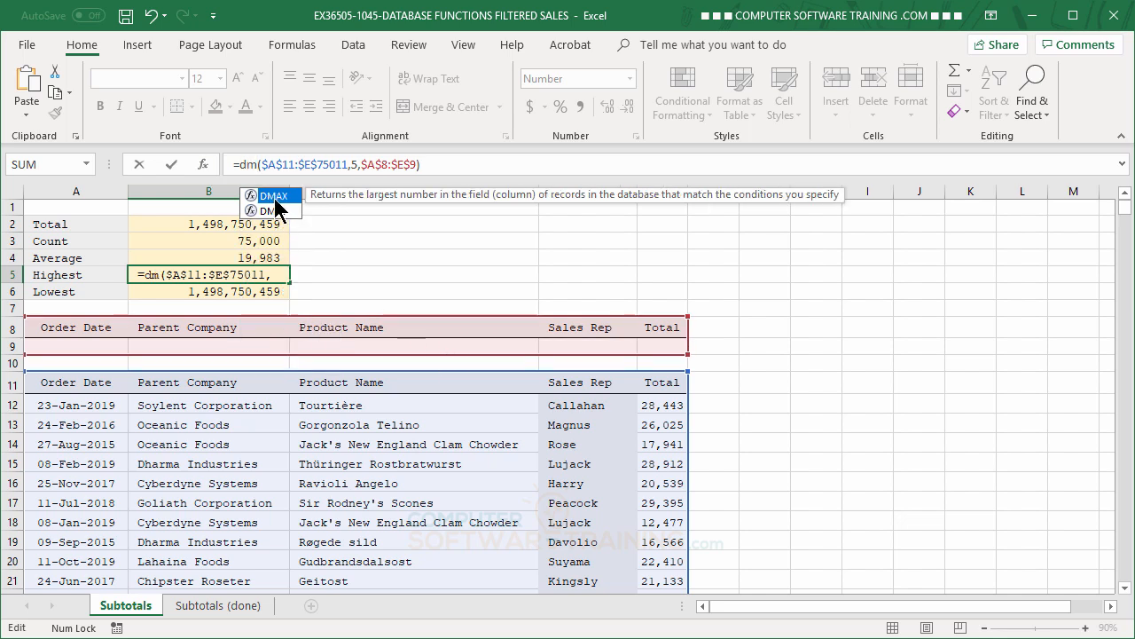
pyautogui.press('Tab')
pyautogui.press('Return')
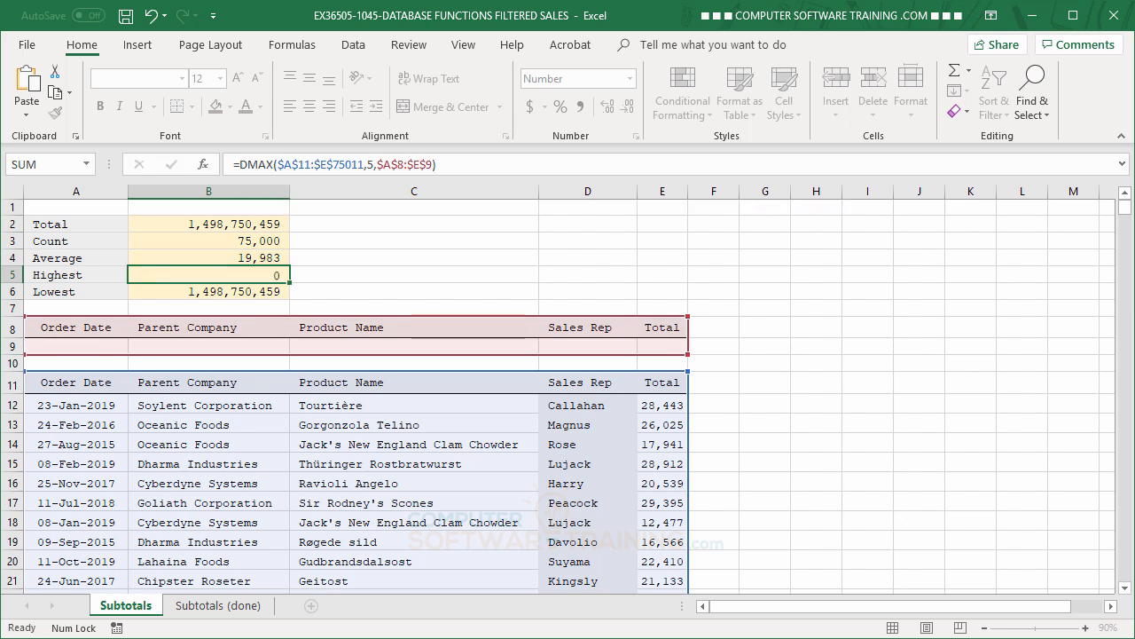
# Change the function in B6's formula to DMIN.
pyautogui.doubleClick(257, 165)
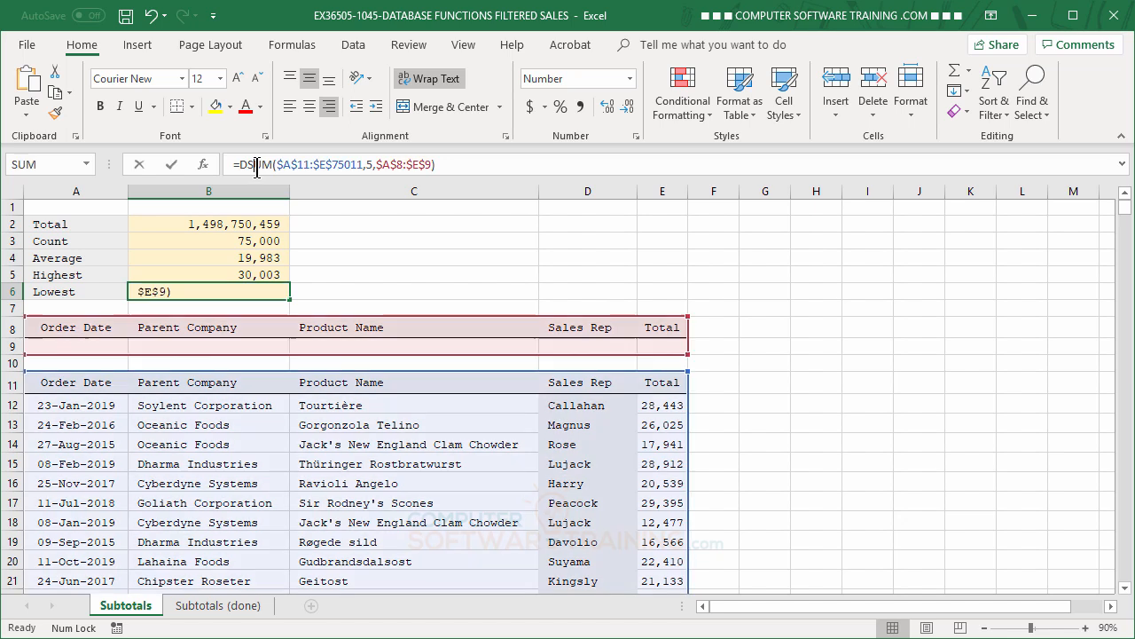
pyautogui.write('d')
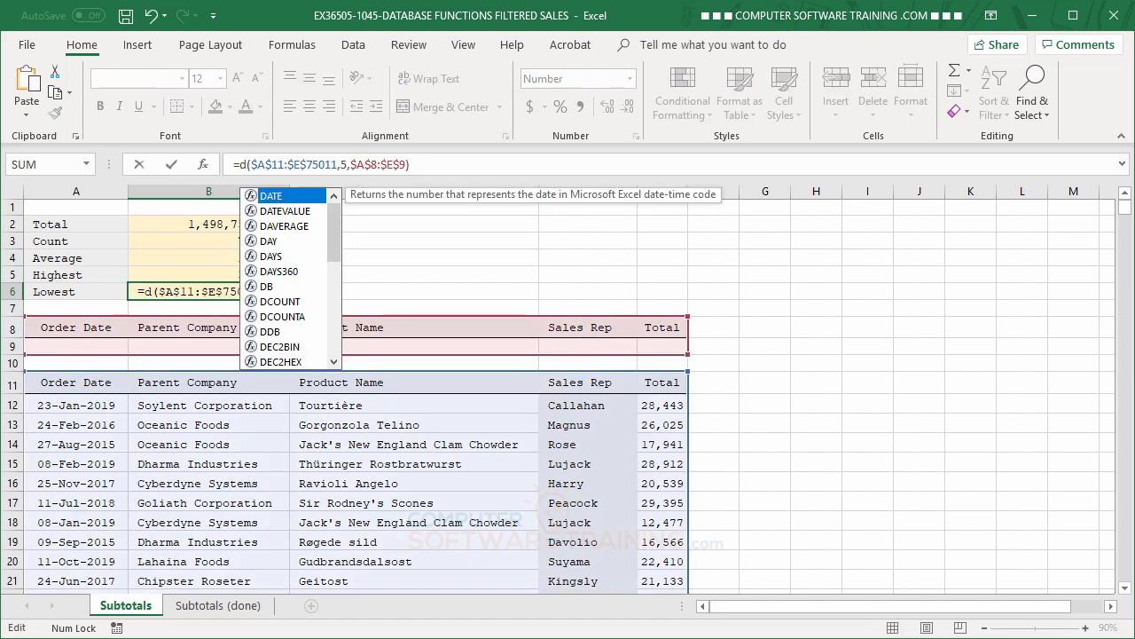
pyautogui.write('m')
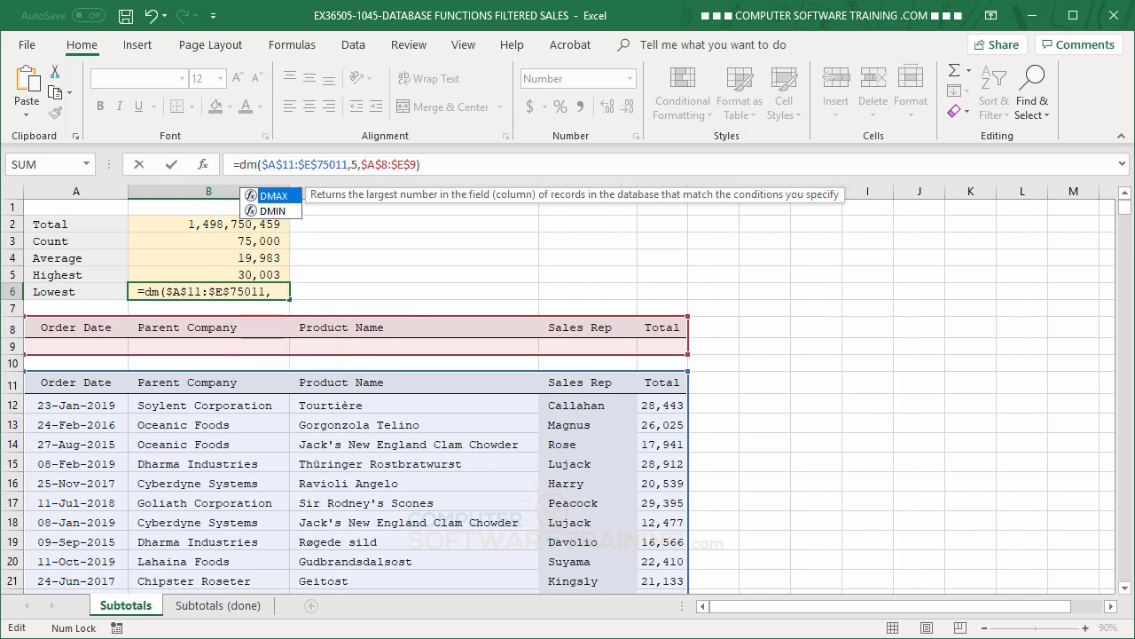
pyautogui.doubleClick(253, 219)
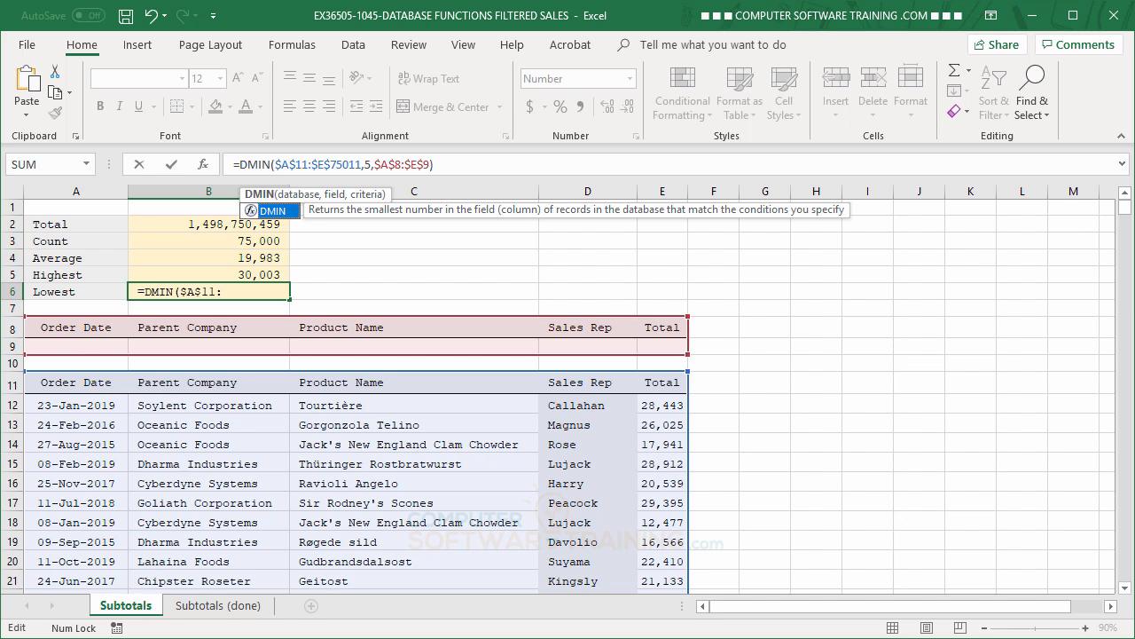
pyautogui.hotkey('ctrl', 'Return')
pyautogui.press('Return')
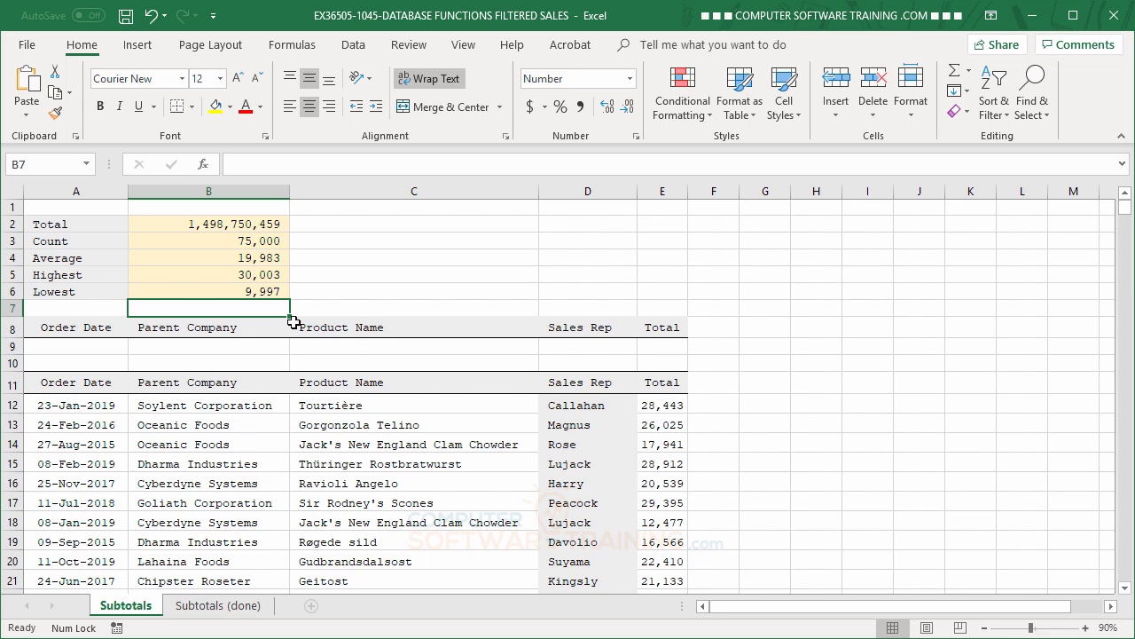
# Try the Sales Rep criterion Peacock in the criteria row, then clear it.
pyautogui.click(575, 346)
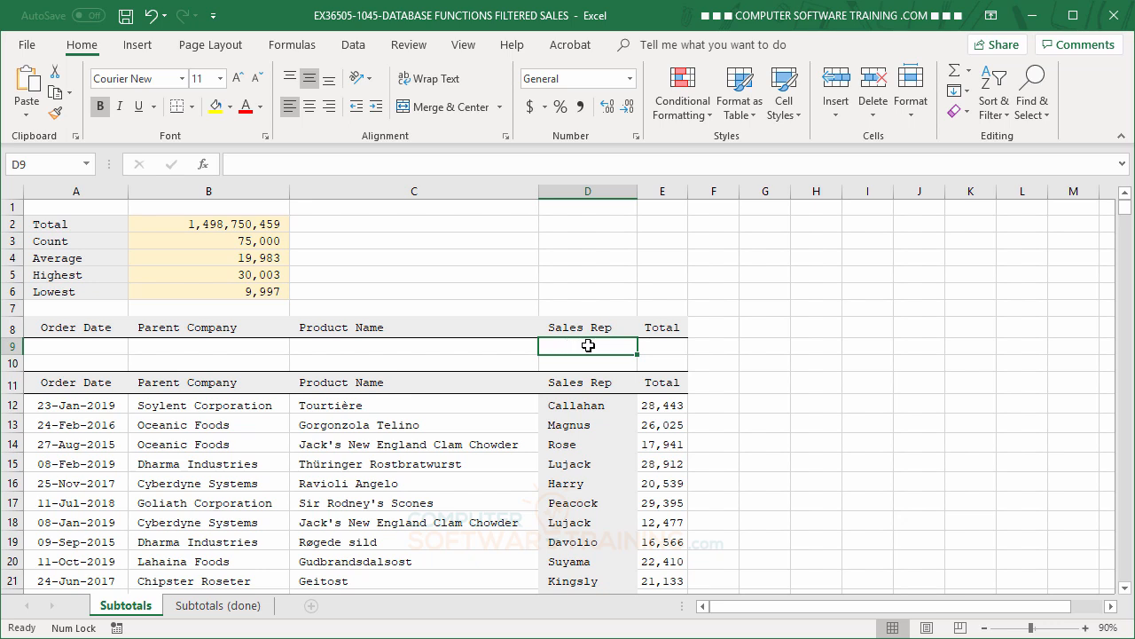
pyautogui.write('Pea')
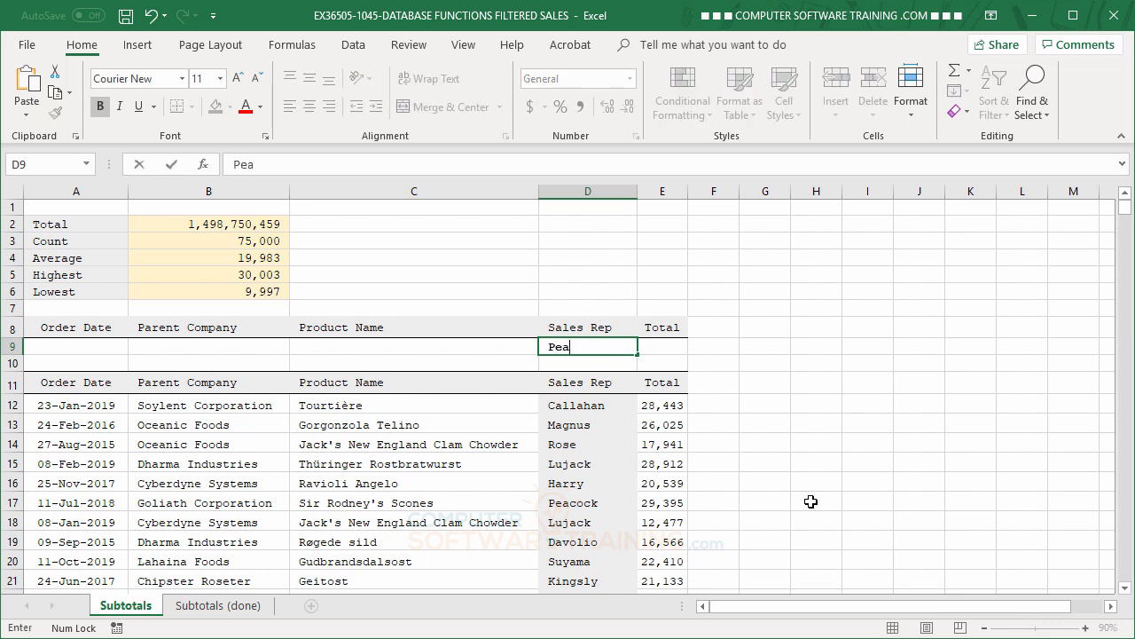
pyautogui.write('cock')
pyautogui.press('Return')
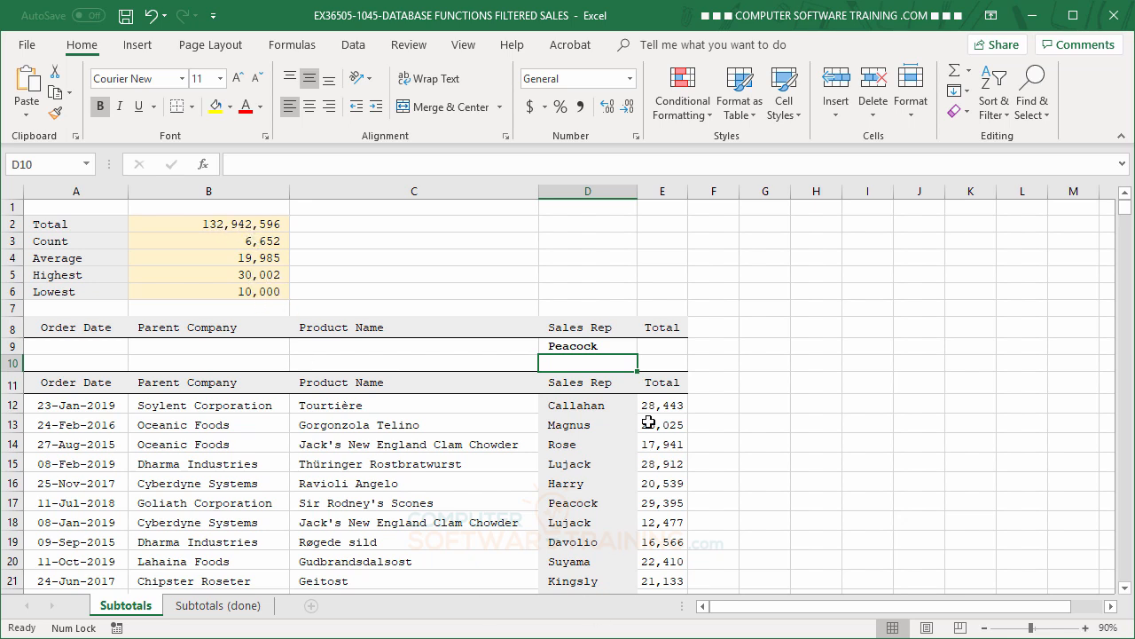
pyautogui.click(575, 346)
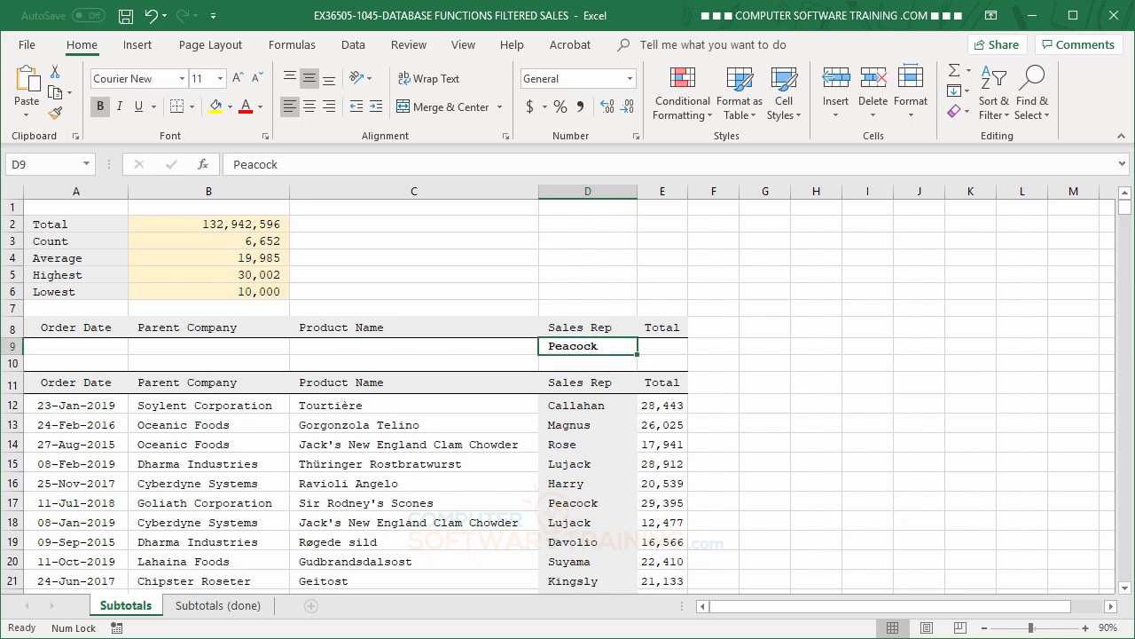
pyautogui.press('Delete')
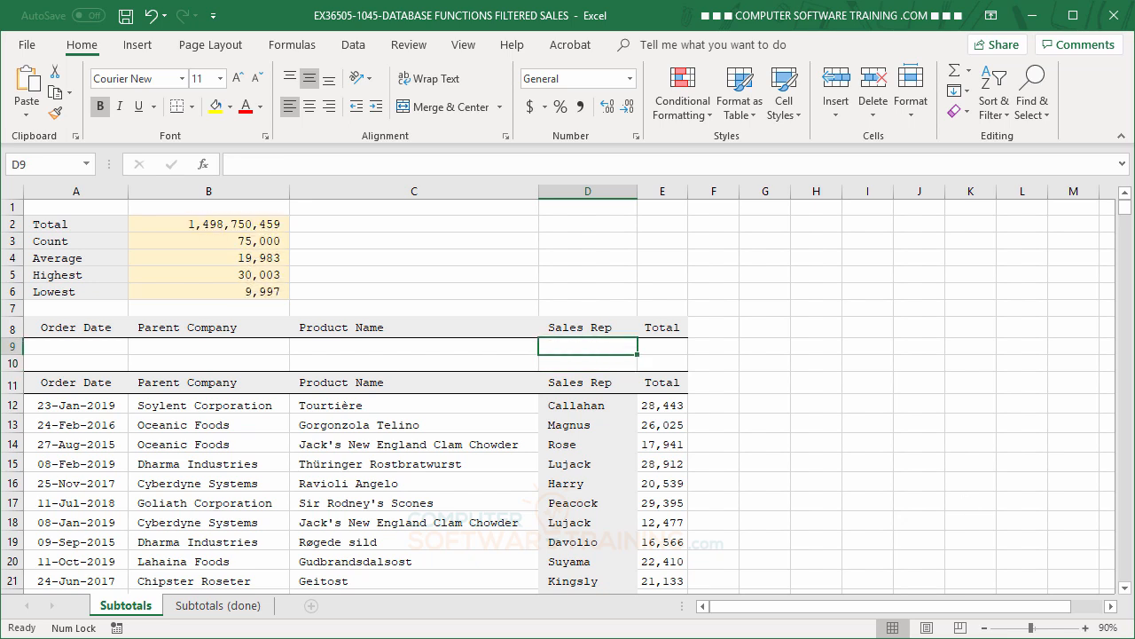
# Enter Geitost as the Product Name criterion.
pyautogui.click(329, 344)
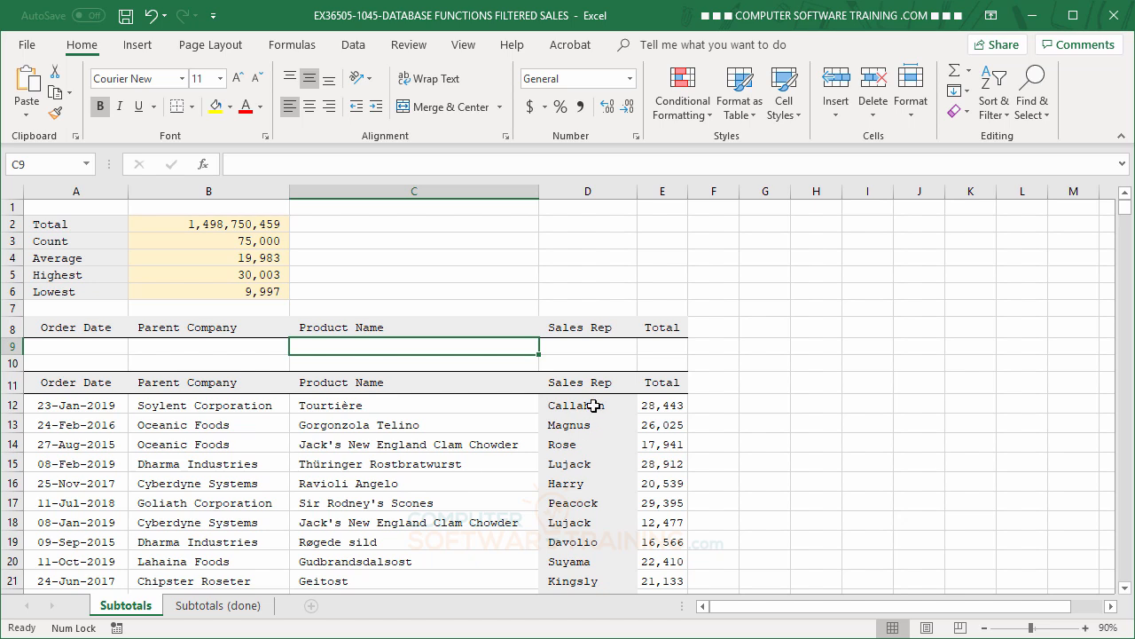
pyautogui.write('Gei')
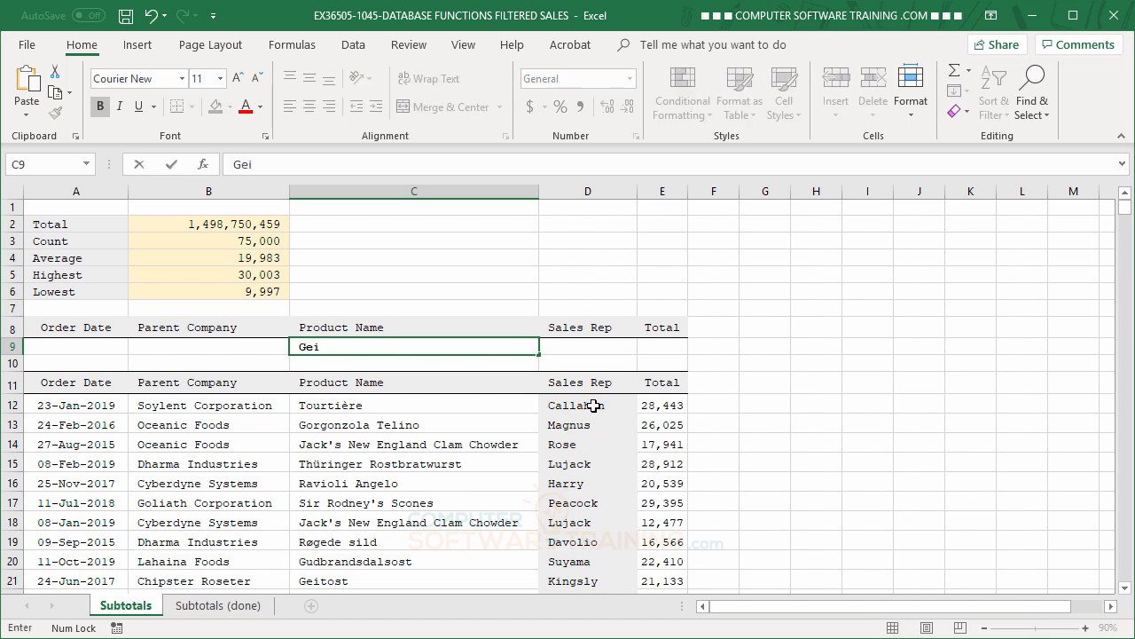
pyautogui.write('tost')
pyautogui.press('Return')
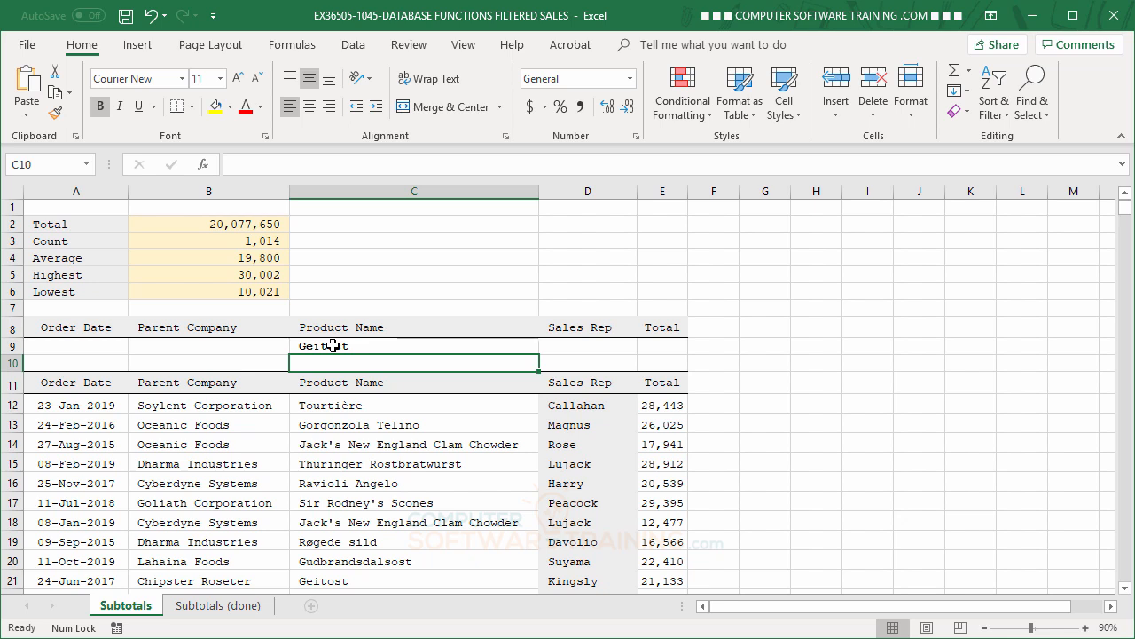
# Enter Kingsly as the Sales Rep criterion alongside the product criterion.
pyautogui.click(568, 349)
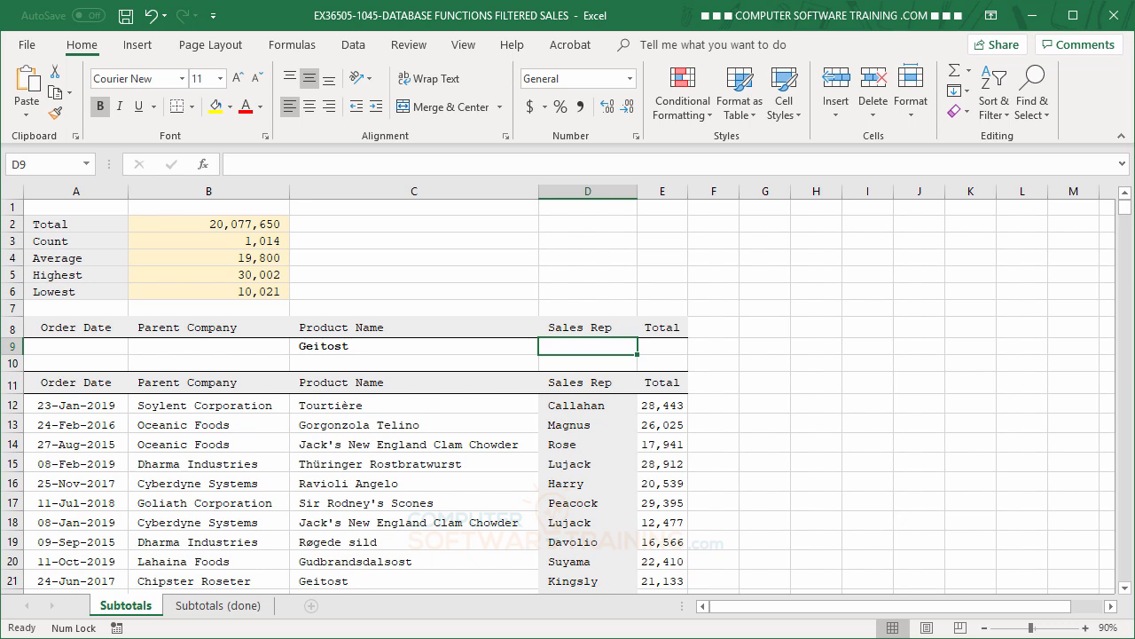
pyautogui.write('Ki')
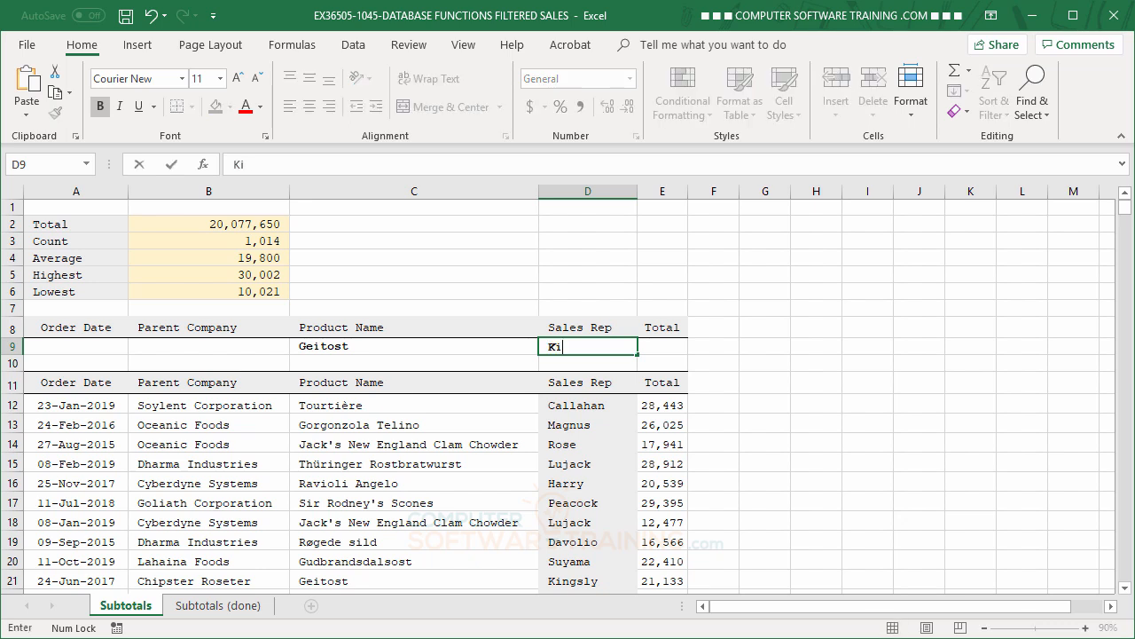
pyautogui.write('ngsly')
pyautogui.press('Return')
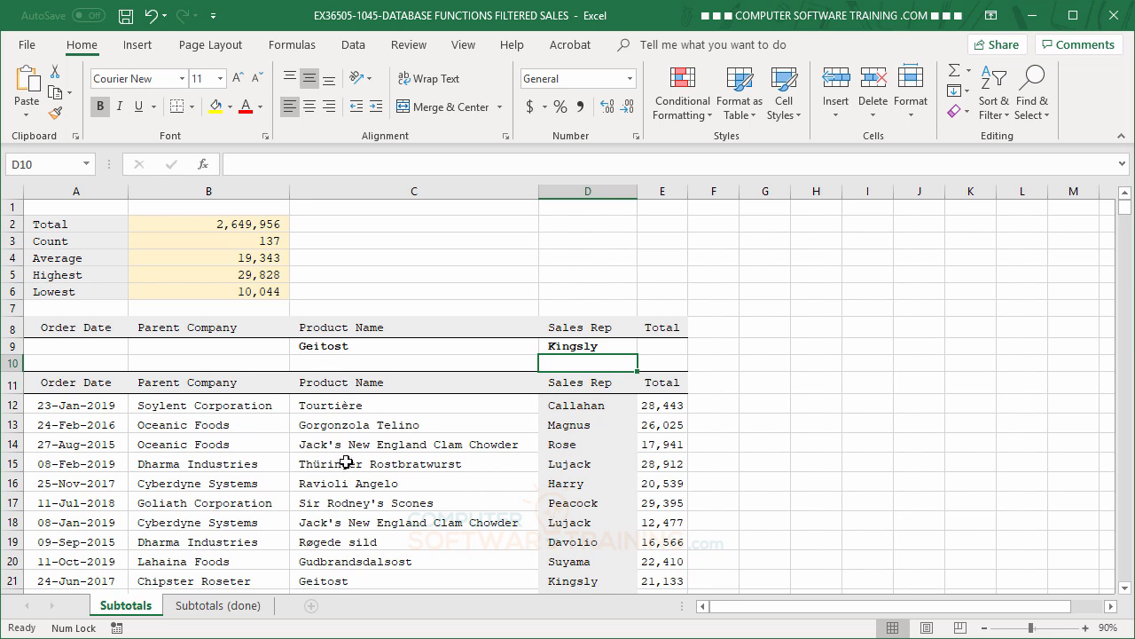
# Clear the Product Name and Sales Rep criteria cells.
pyautogui.click(342, 346)
pyautogui.keyDown('shift'); pyautogui.click(562, 346); pyautogui.keyUp('shift')
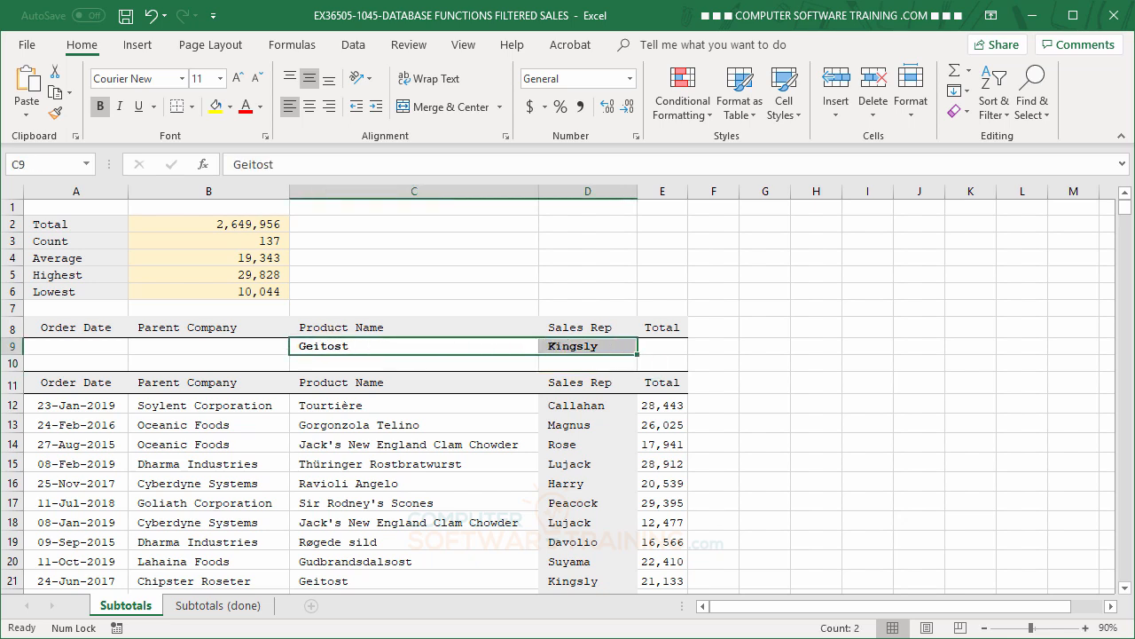
pyautogui.press('Delete')
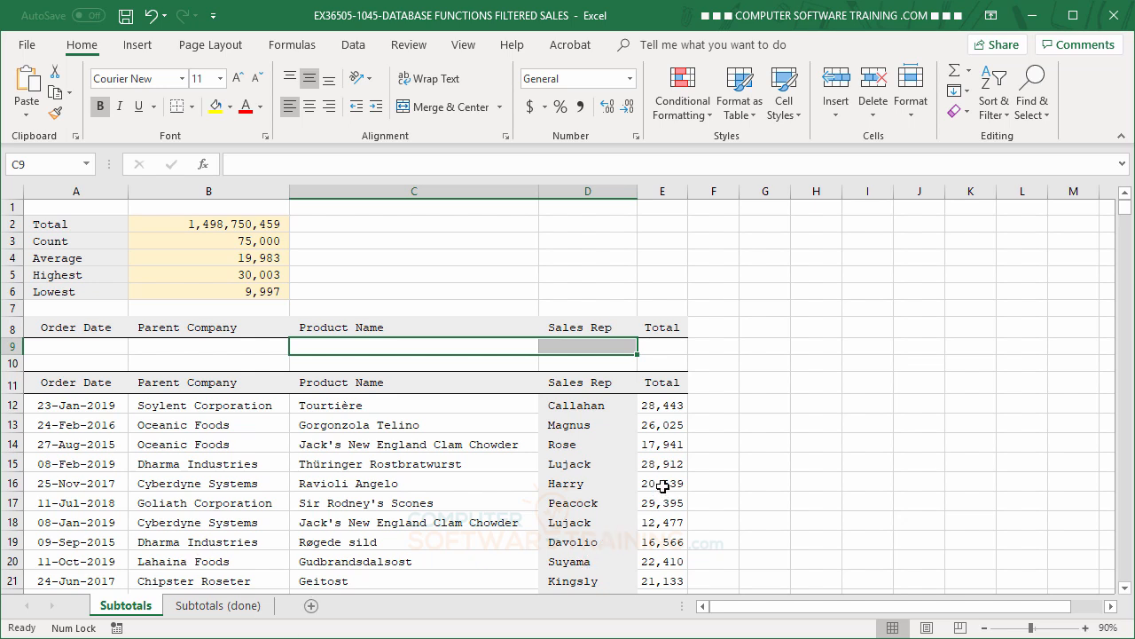
# Try the Total criterion <=20000, then clear it.
pyautogui.click(659, 348)
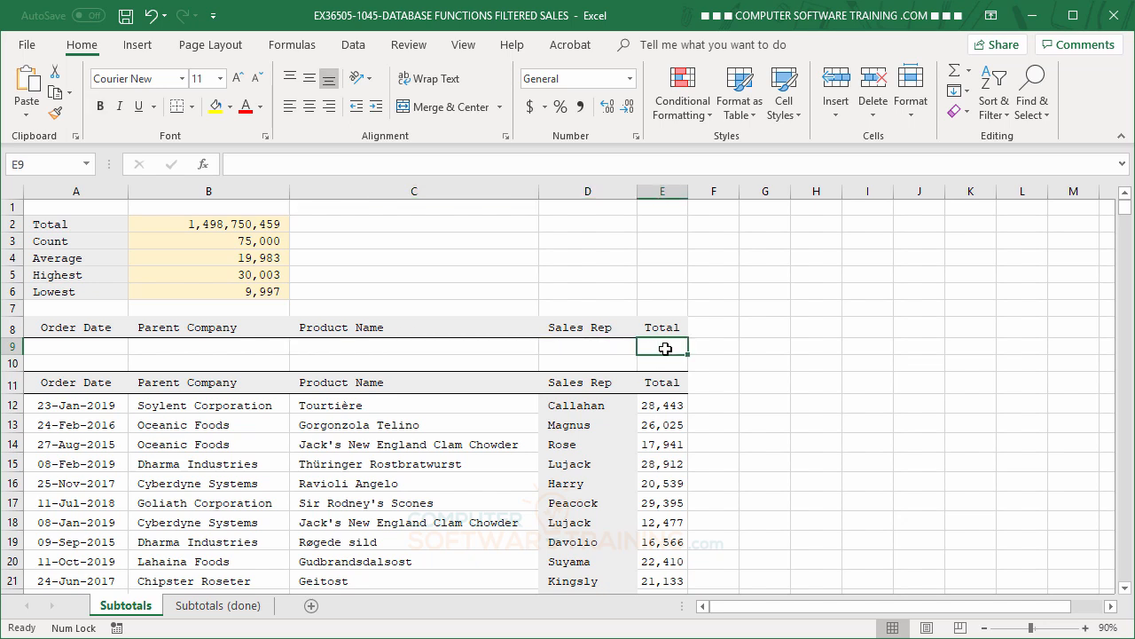
pyautogui.write('<')
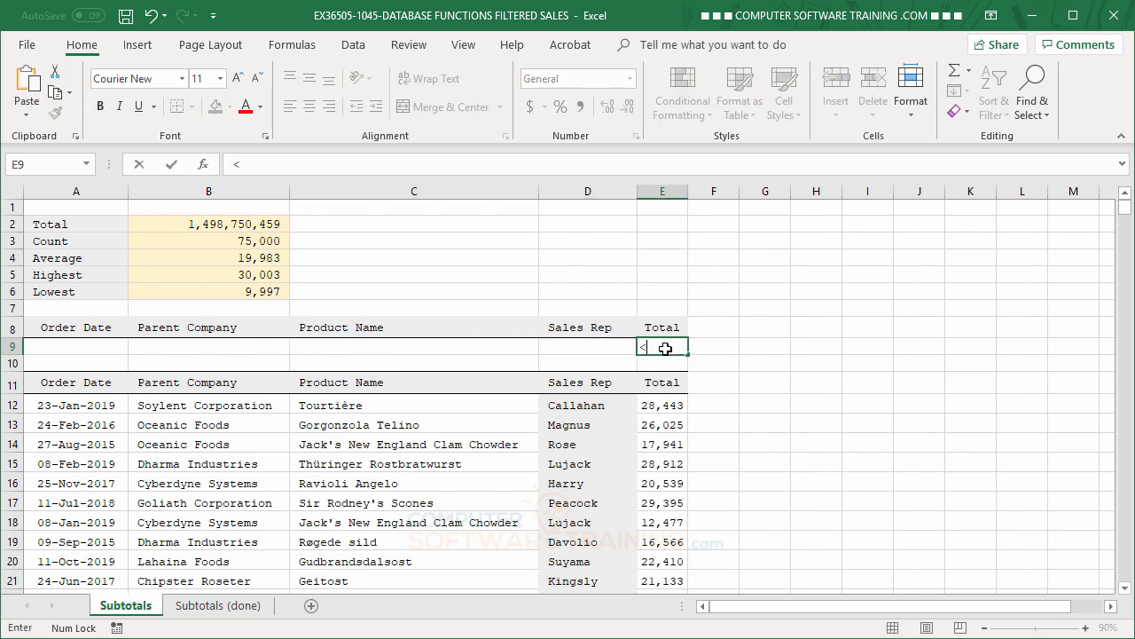
pyautogui.write('=20000')
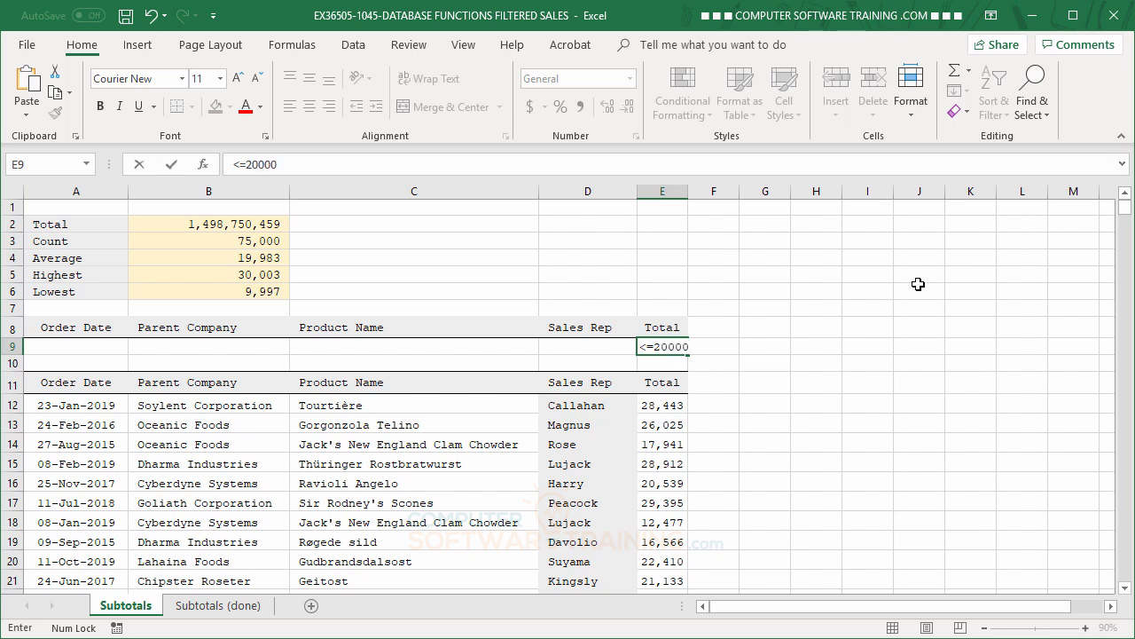
pyautogui.press('Return')
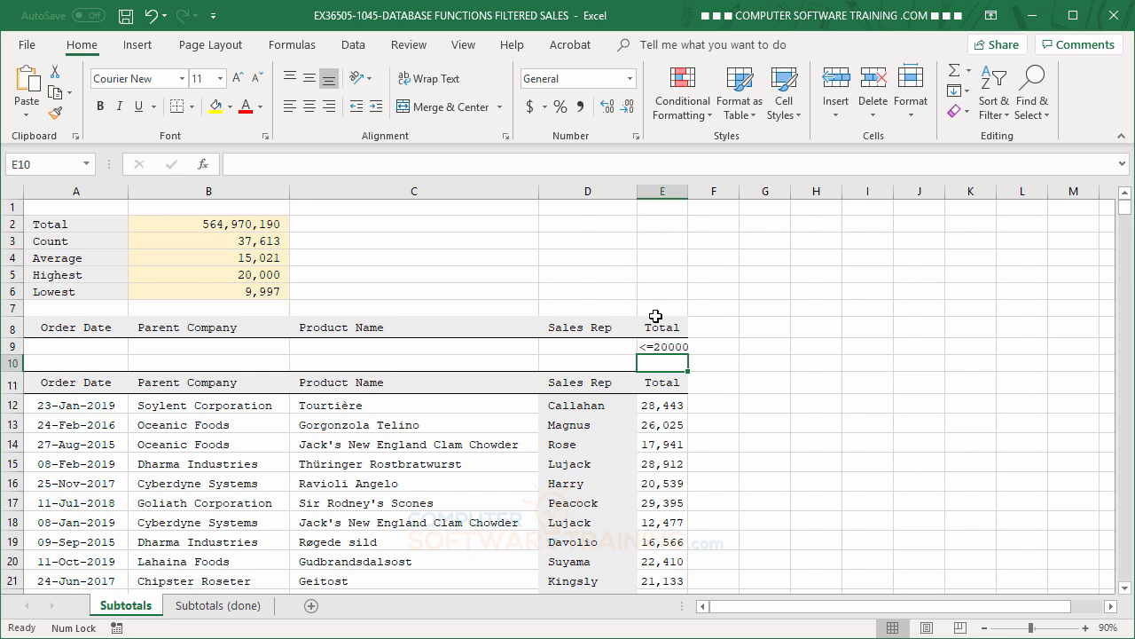
pyautogui.click(656, 348)
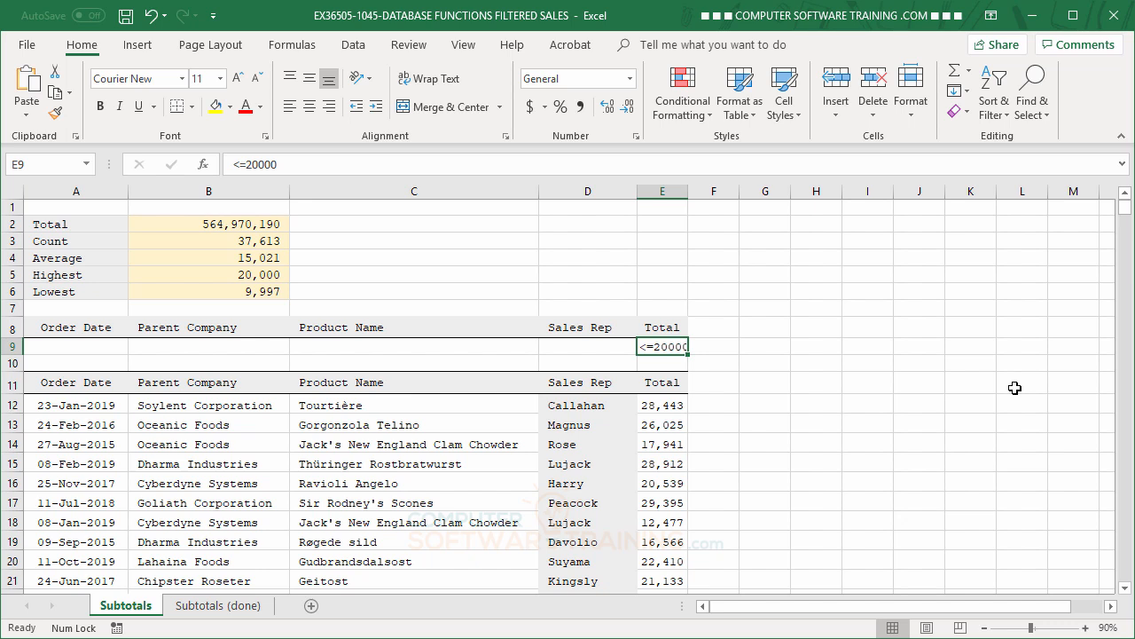
pyautogui.press('Delete')
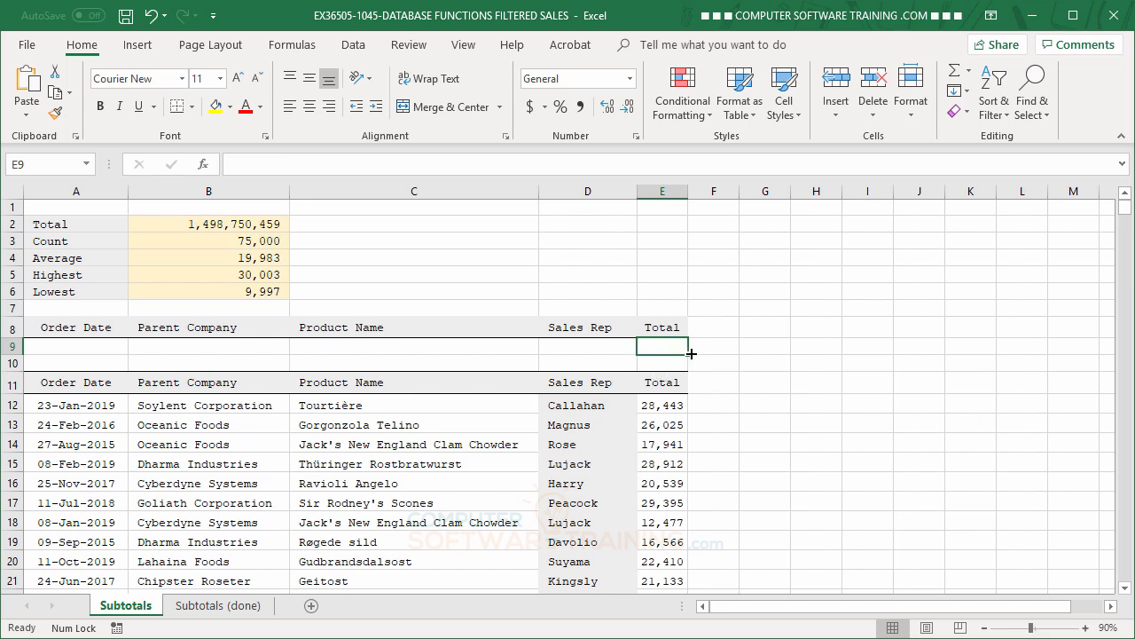
# Enter >=1/1/2019 as the Order Date criterion.
pyautogui.press('Home')
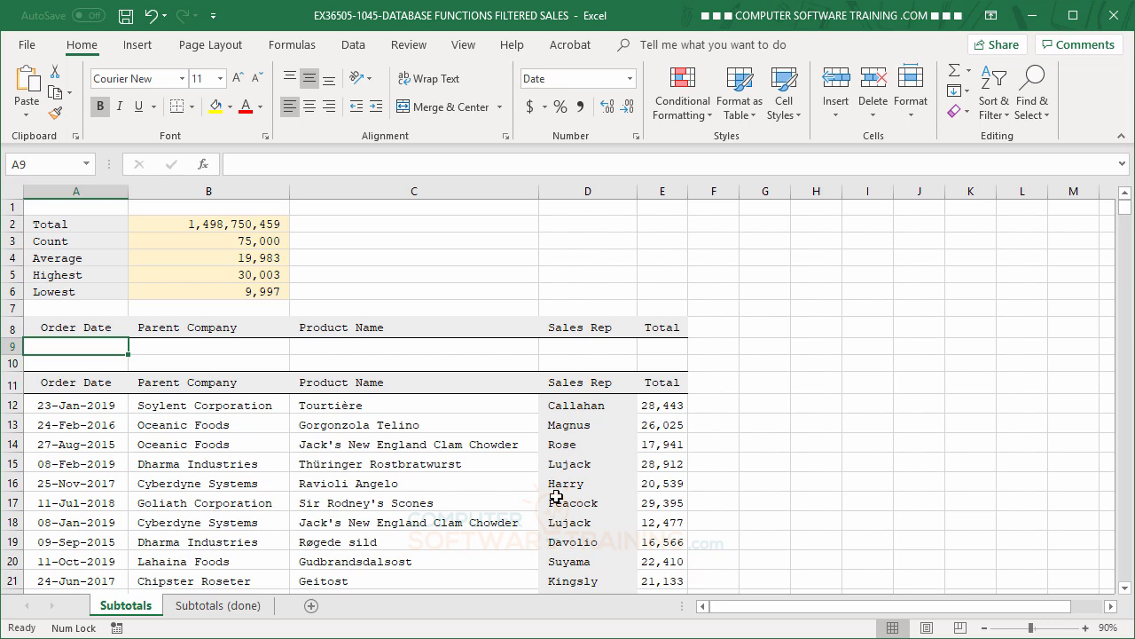
pyautogui.write('>=')
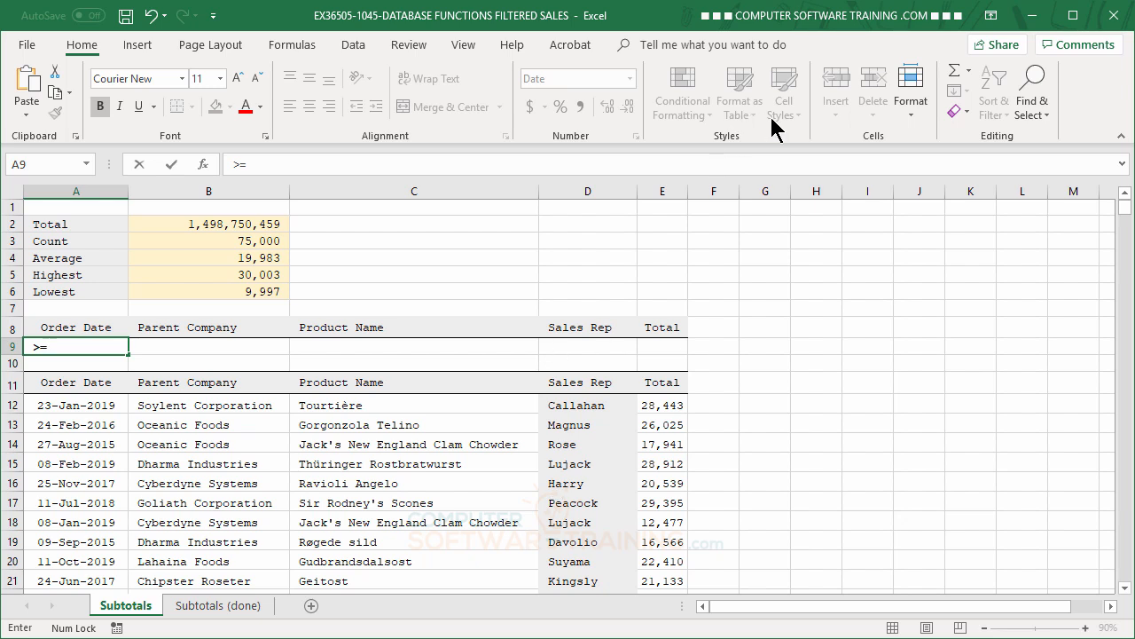
pyautogui.write('1/1/2019')
pyautogui.press('Return')
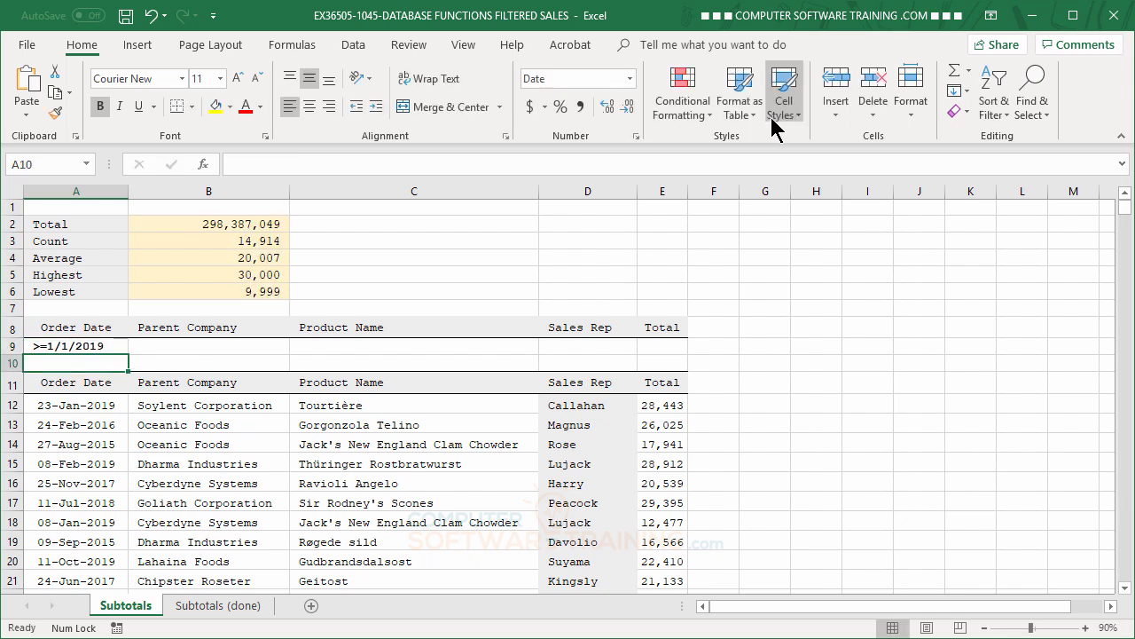